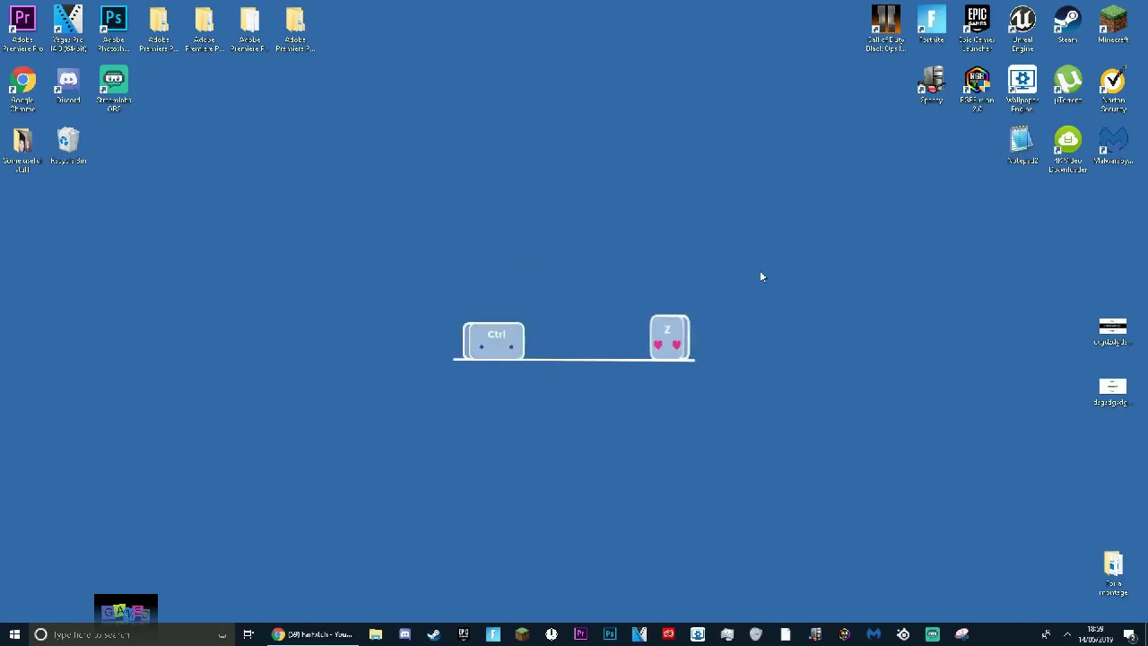
key("ctrl+z")
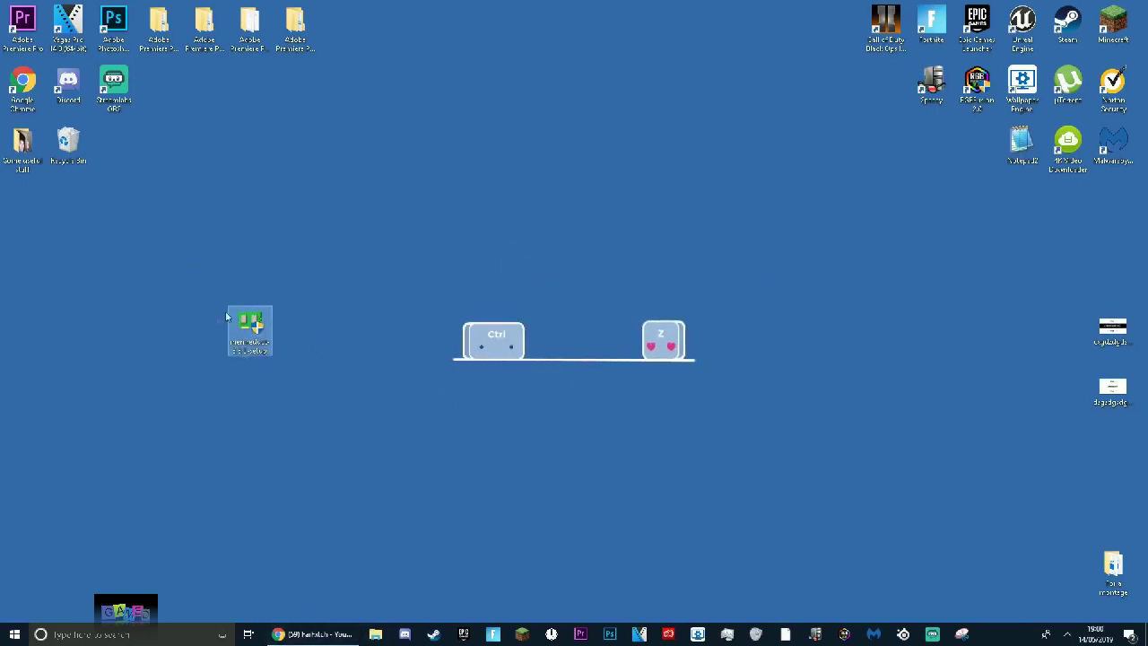
left_click_drag(240, 254, 255, 326)
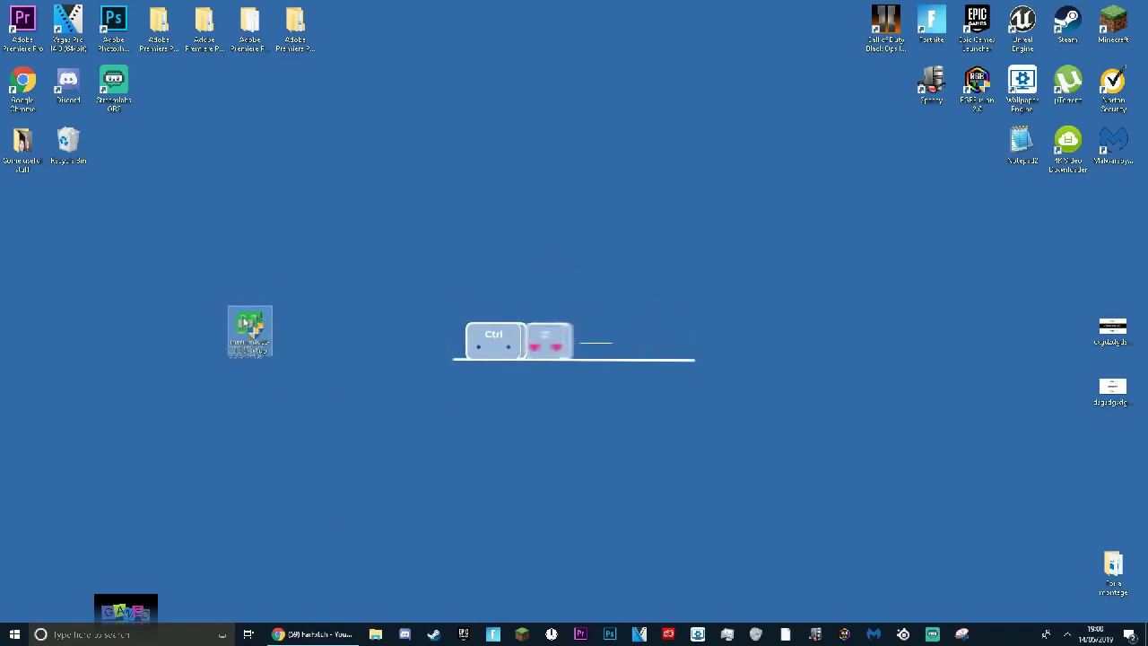
left_click_drag(287, 291, 224, 351)
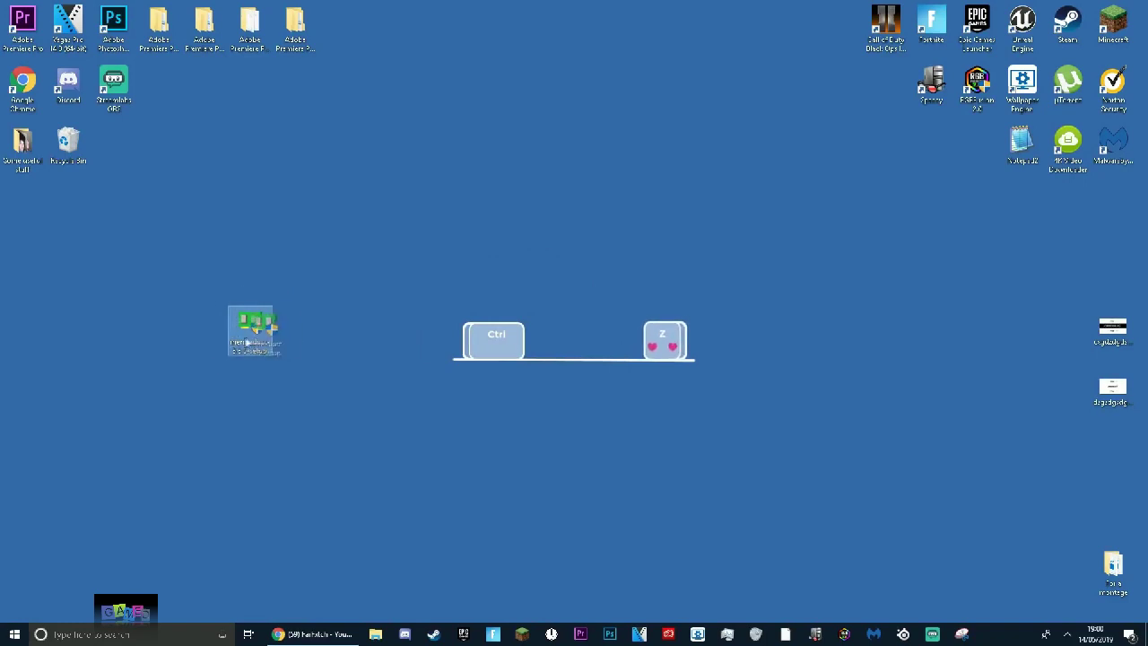
left_click_drag(233, 280, 302, 328)
mouse_move(220, 294)
left_mouse_down()
mouse_move(254, 363)
mouse_move(216, 332)
mouse_move(309, 367)
mouse_move(214, 281)
mouse_move(181, 291)
mouse_move(338, 400)
mouse_move(217, 301)
left_mouse_up()
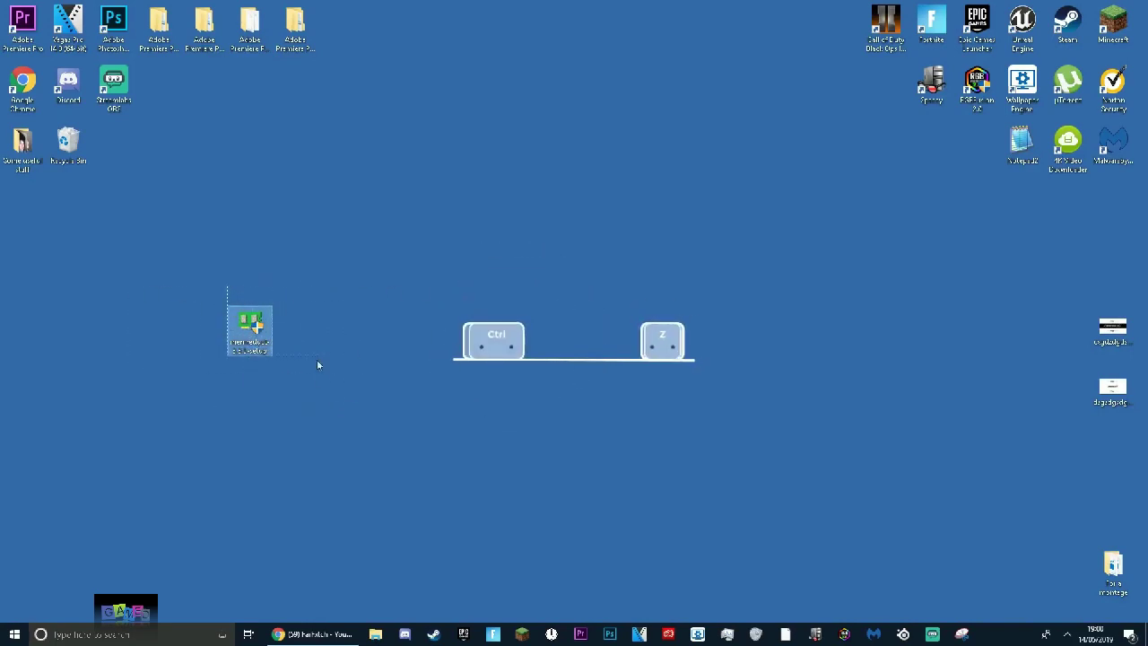
left_click_drag(317, 360, 319, 366)
left_click_drag(321, 374, 244, 261)
left_click_drag(242, 247, 255, 318)
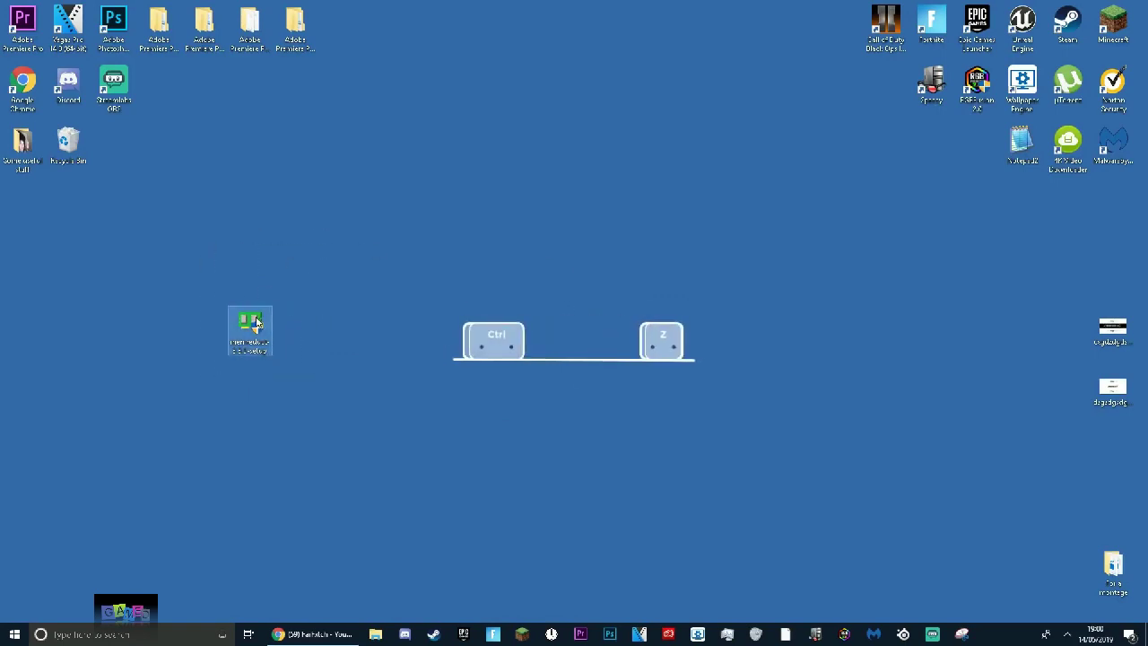
- Launch the Mem Reduct setup file from the desktop, accepting the licence agreement and the default destination folder
right_click(256, 323)
left_click(317, 347)
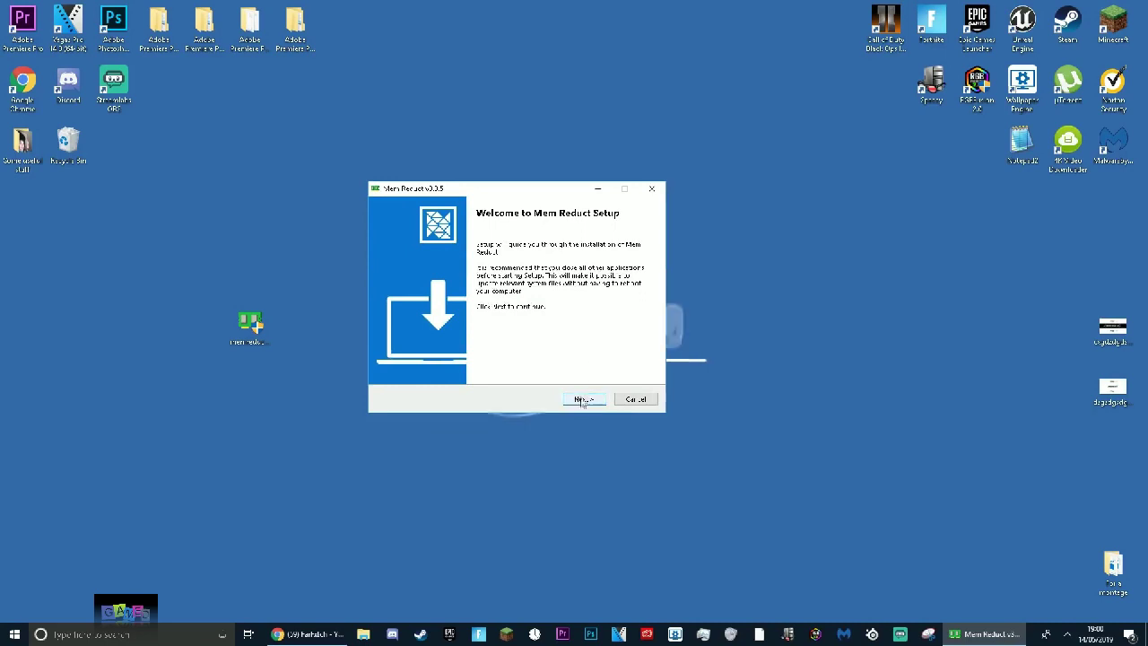
left_click(584, 399)
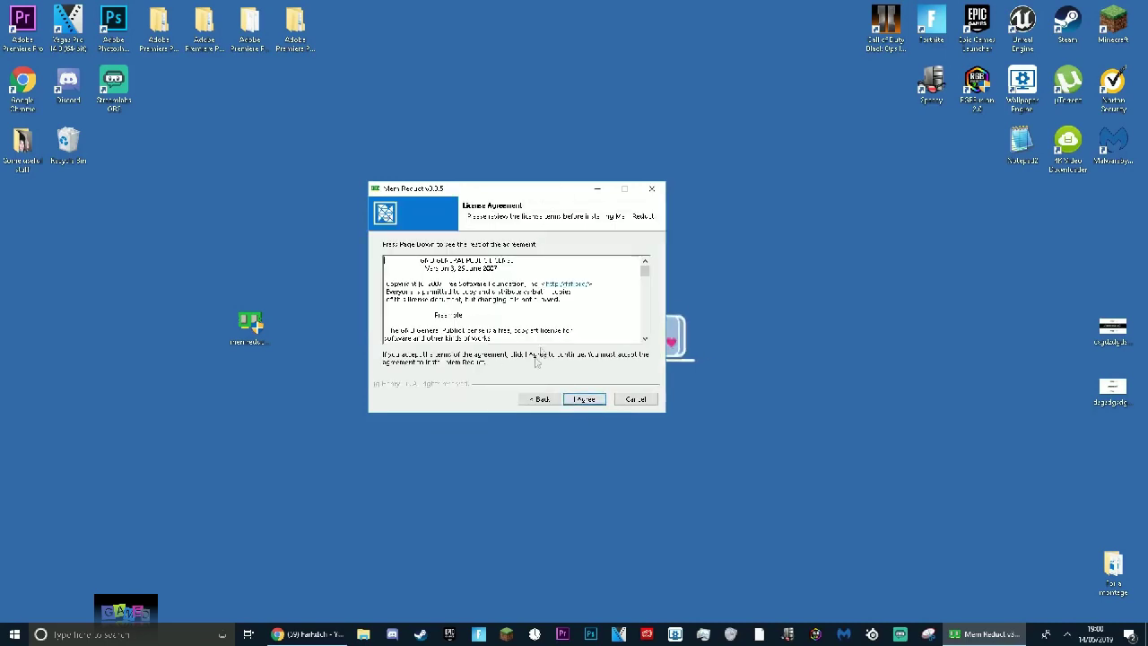
left_click(583, 403)
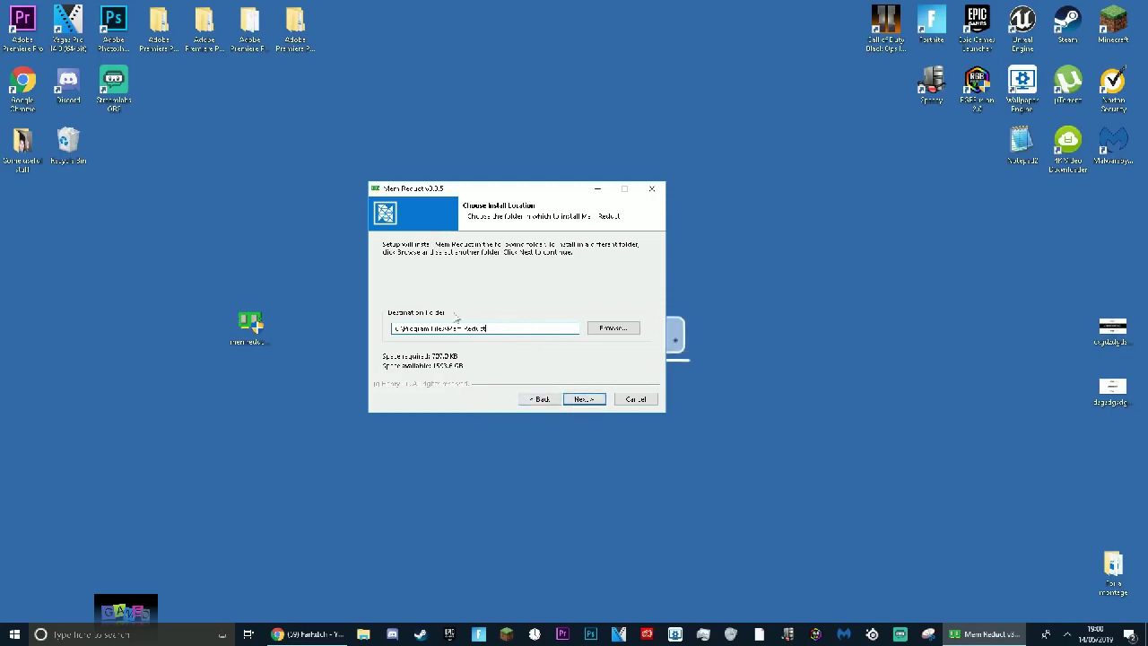
left_click(583, 400)
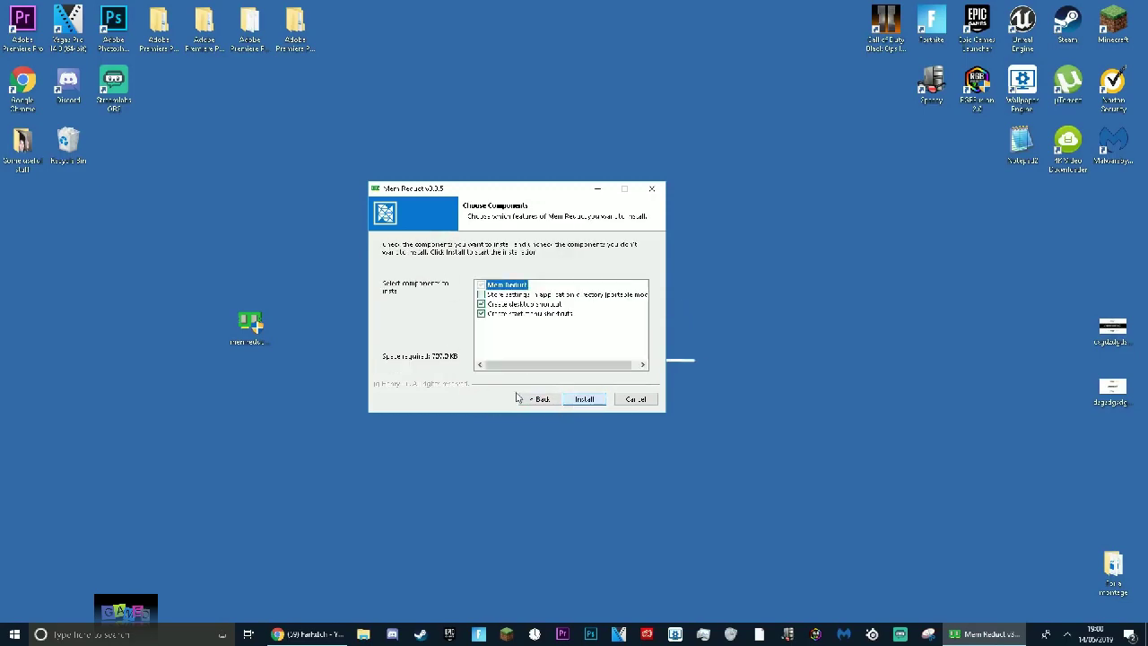
- Install Mem Reduct with desktop and start menu shortcuts, and finish the setup with Run Mem Reduct enabled
left_click(481, 304)
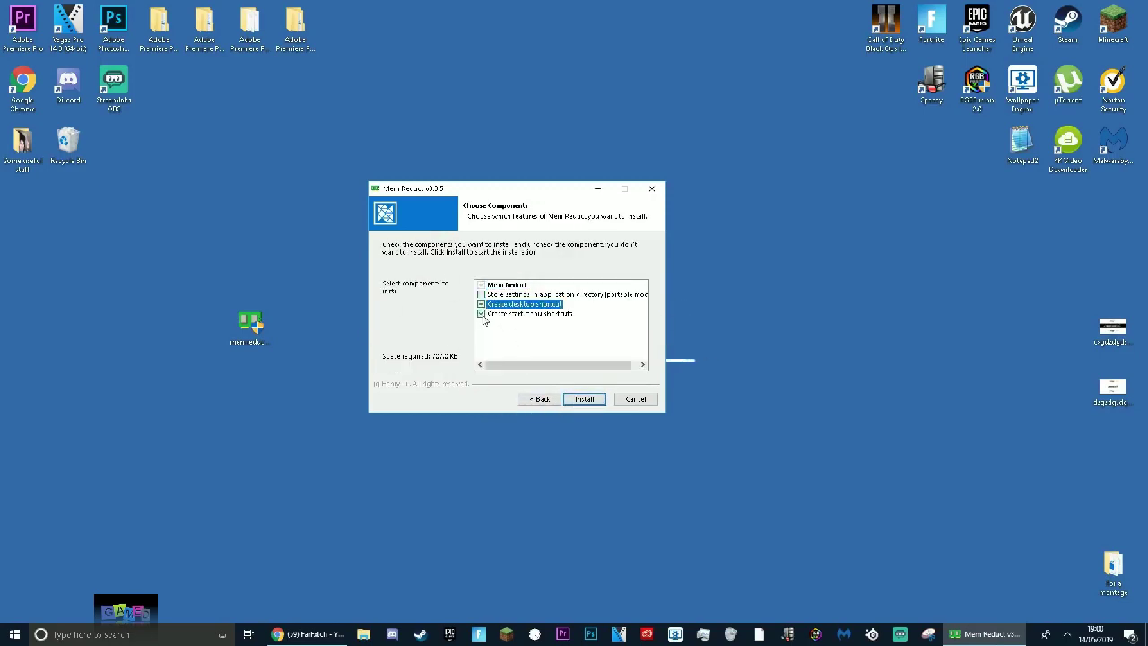
left_click(581, 400)
left_click(555, 403)
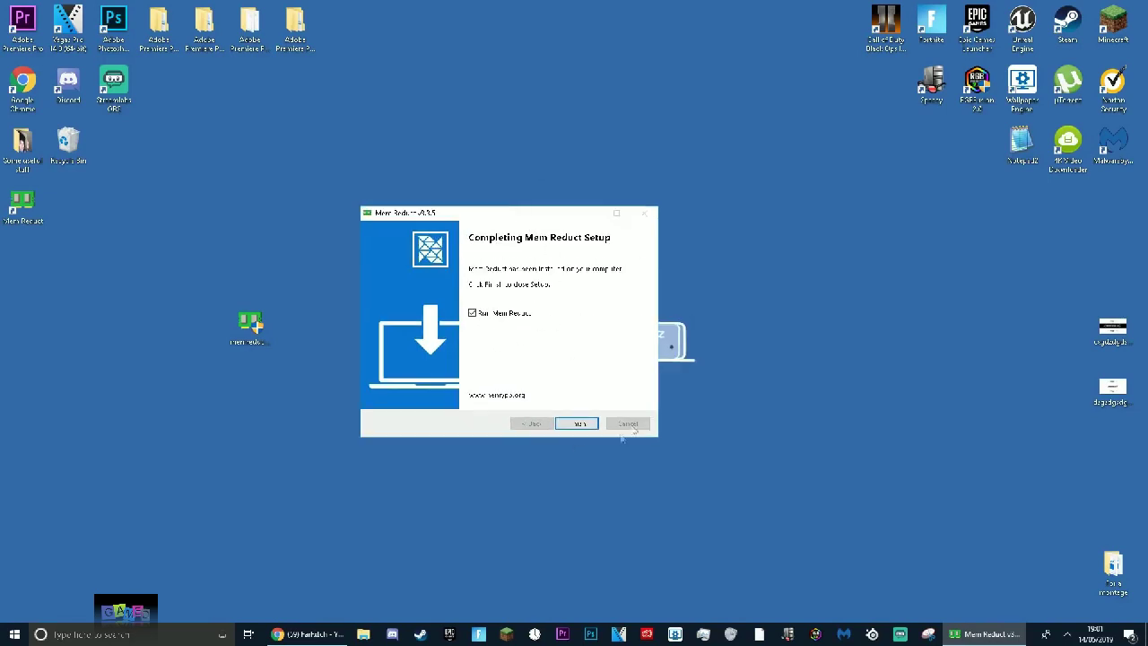
left_click(579, 423)
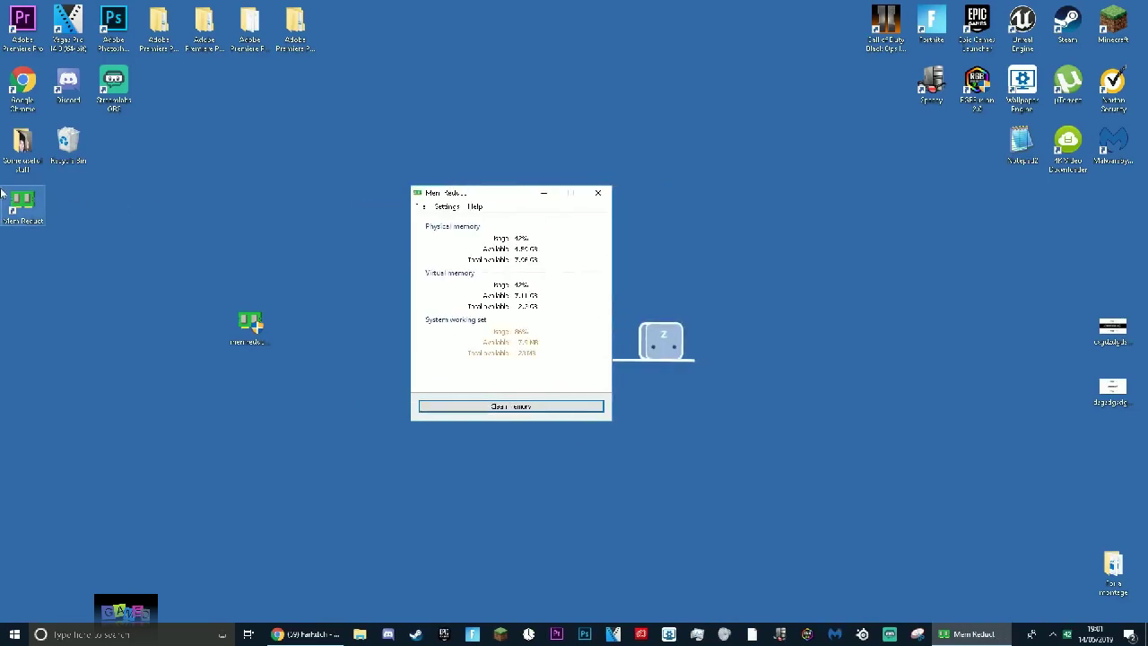
- Place the Mem Reduct desktop shortcut beside the Speccy shortcut and move the Mem Reduct window away from the desktop's centre
left_click_drag(19, 210, 256, 218)
left_click_drag(262, 215, 891, 101)
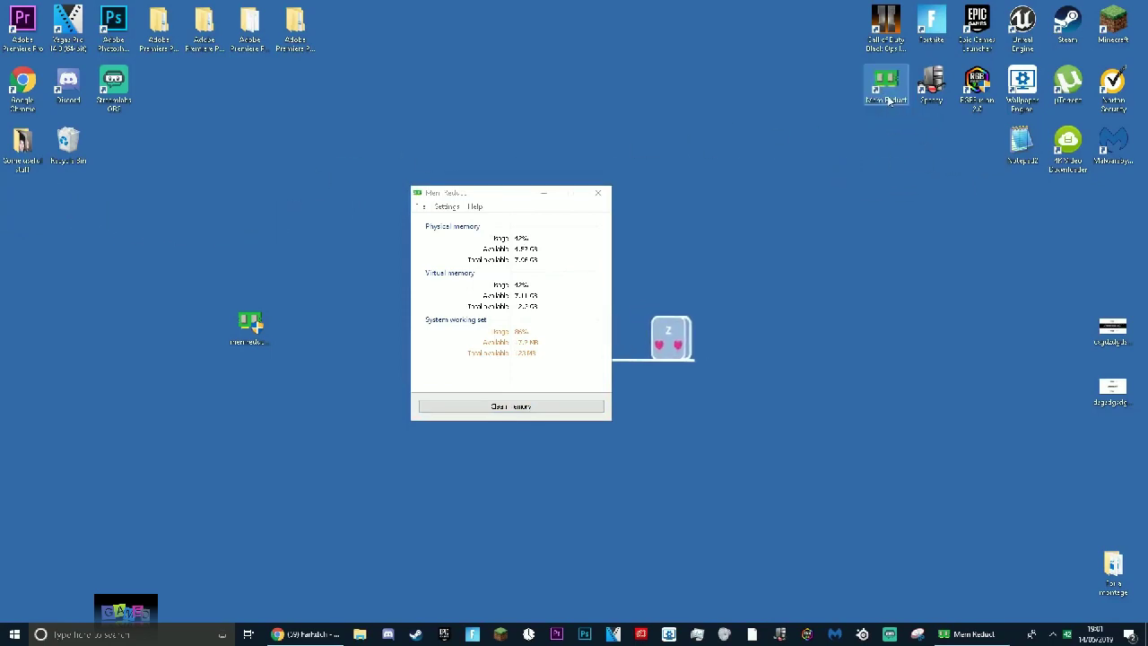
left_click_drag(480, 193, 384, 190)
left_click_drag(385, 190, 494, 212)
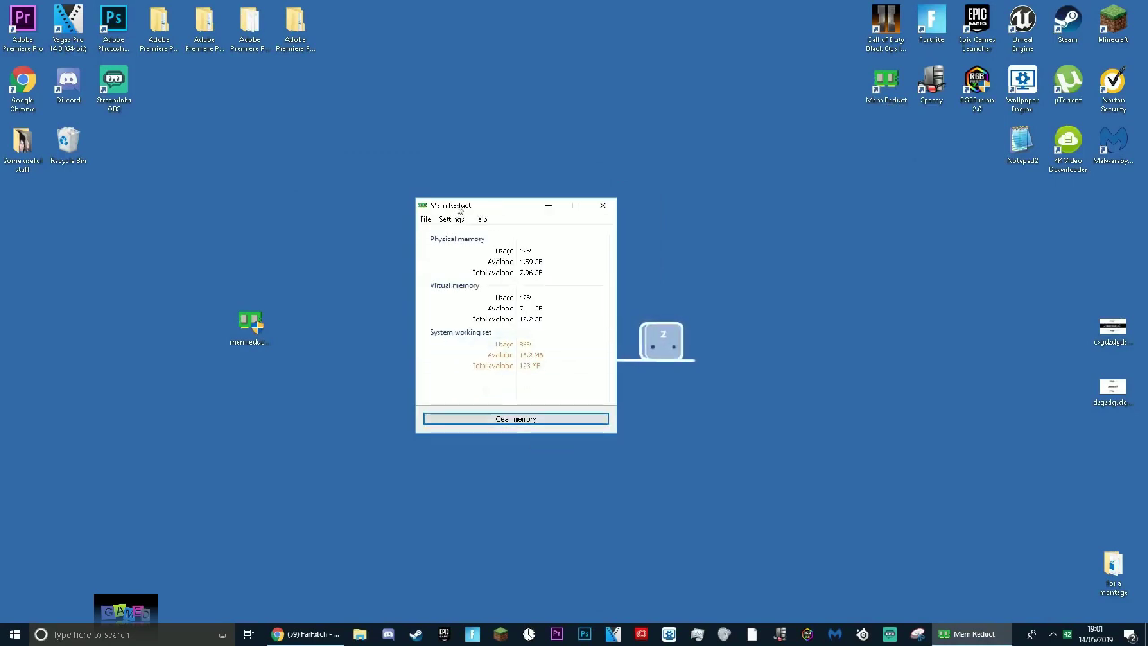
left_click(411, 197)
key("ctrl+z")
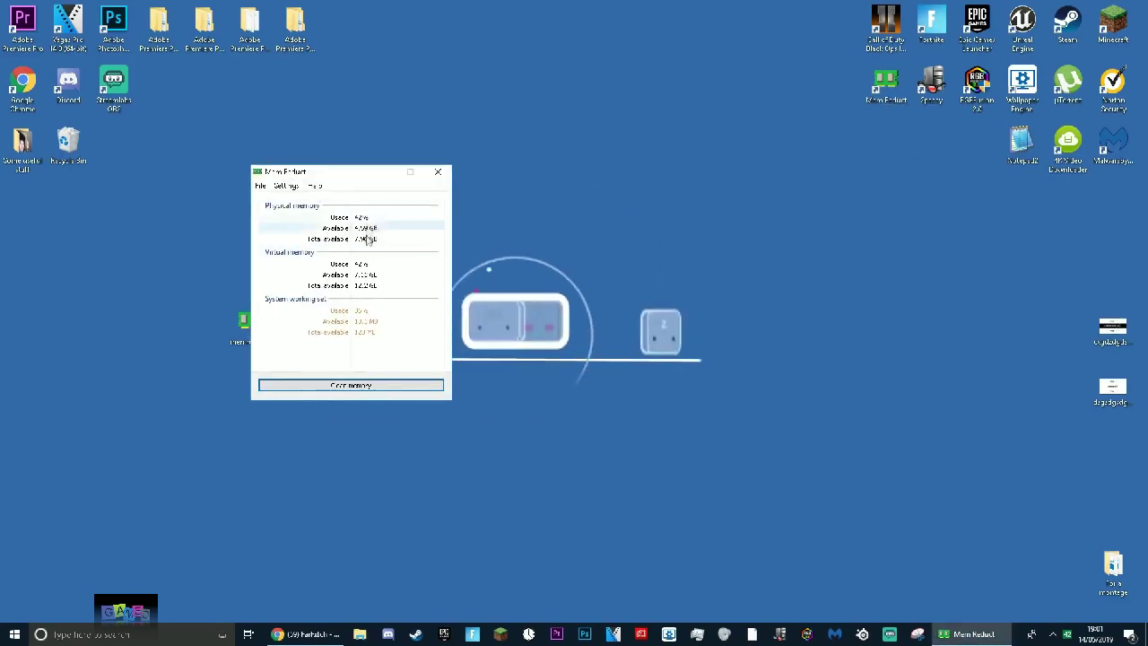
key("ctrl+z")
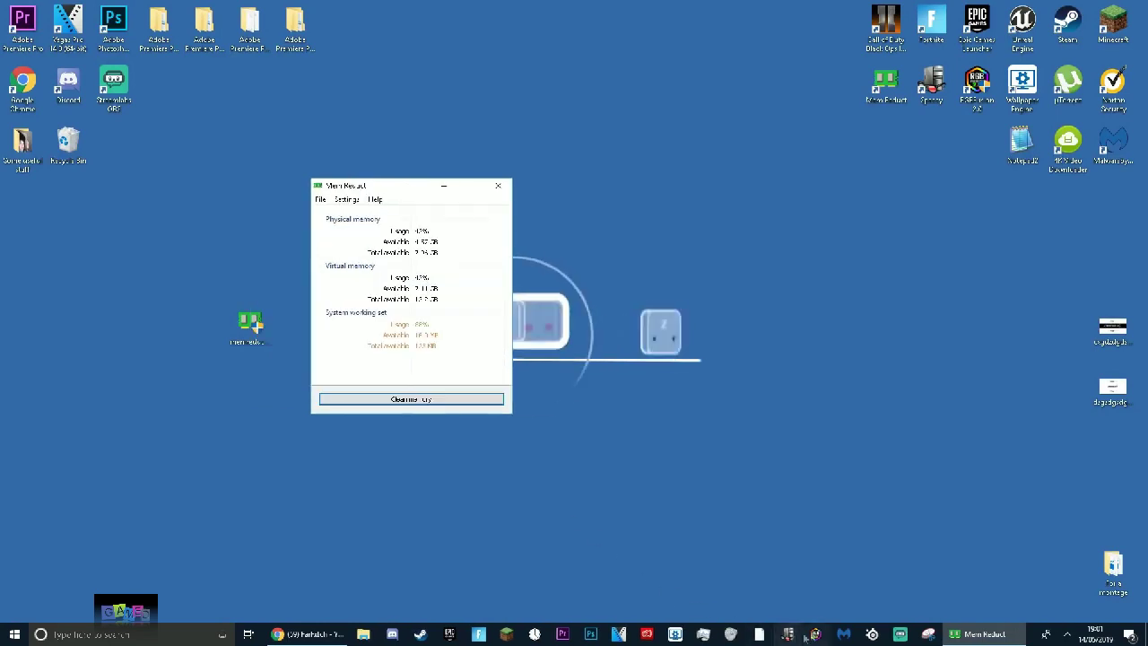
left_click_drag(377, 185, 244, 190)
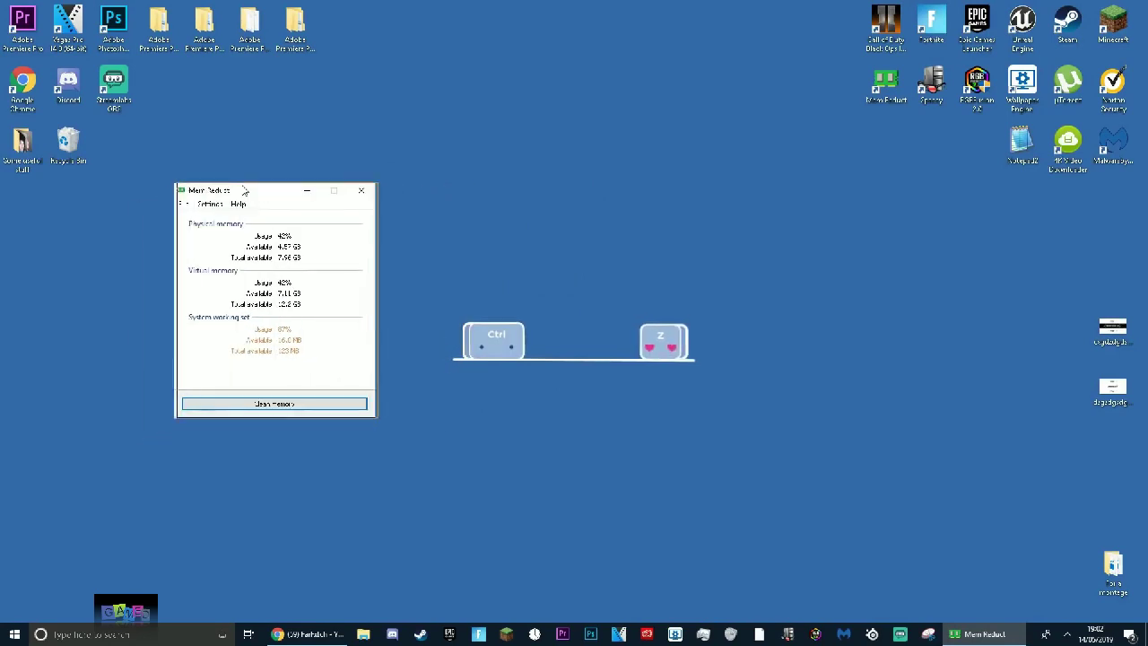
- Open Task Manager beside the Mem Reduct window and show the Memory performance graph
left_click(125, 634)
left_click(329, 529)
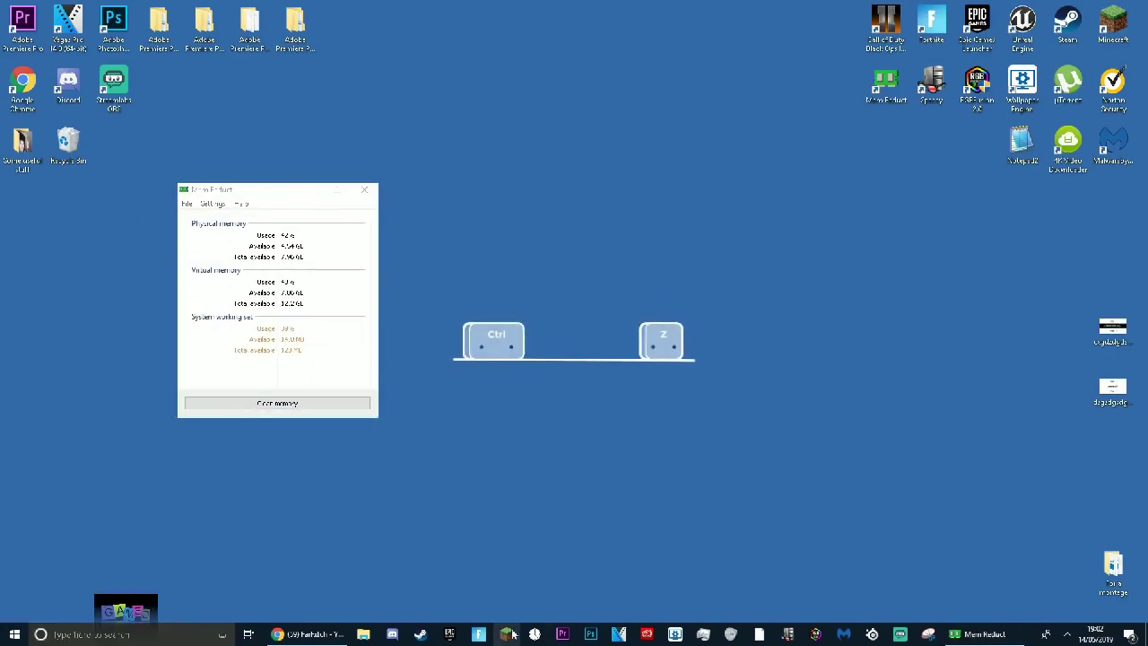
left_click(703, 635)
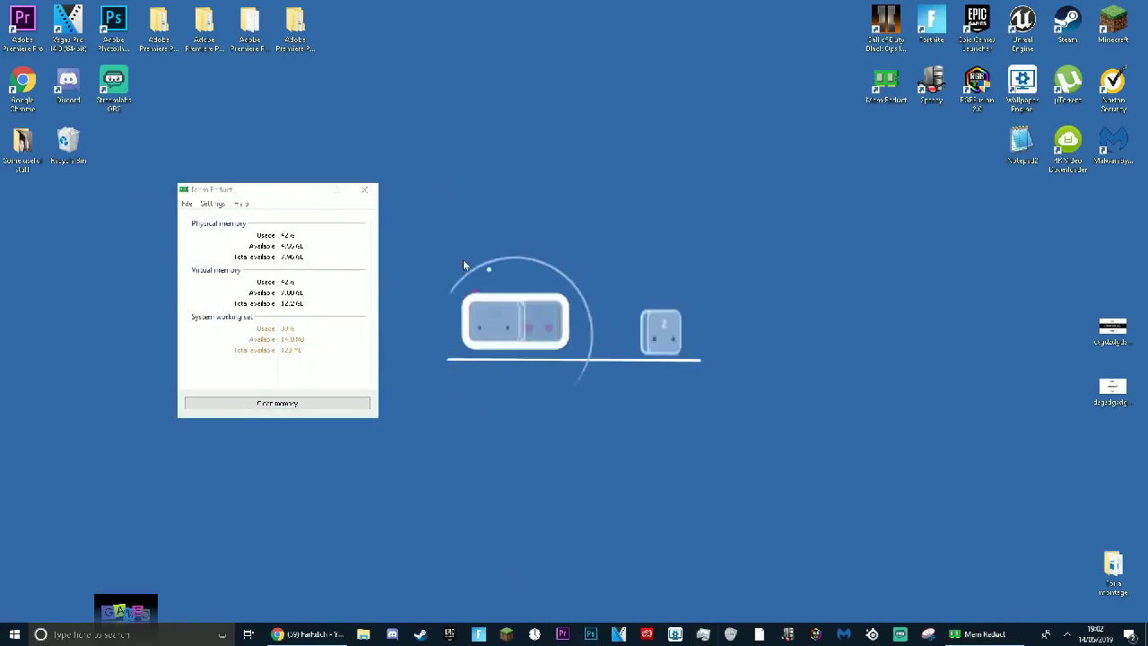
left_click_drag(515, 137, 494, 129)
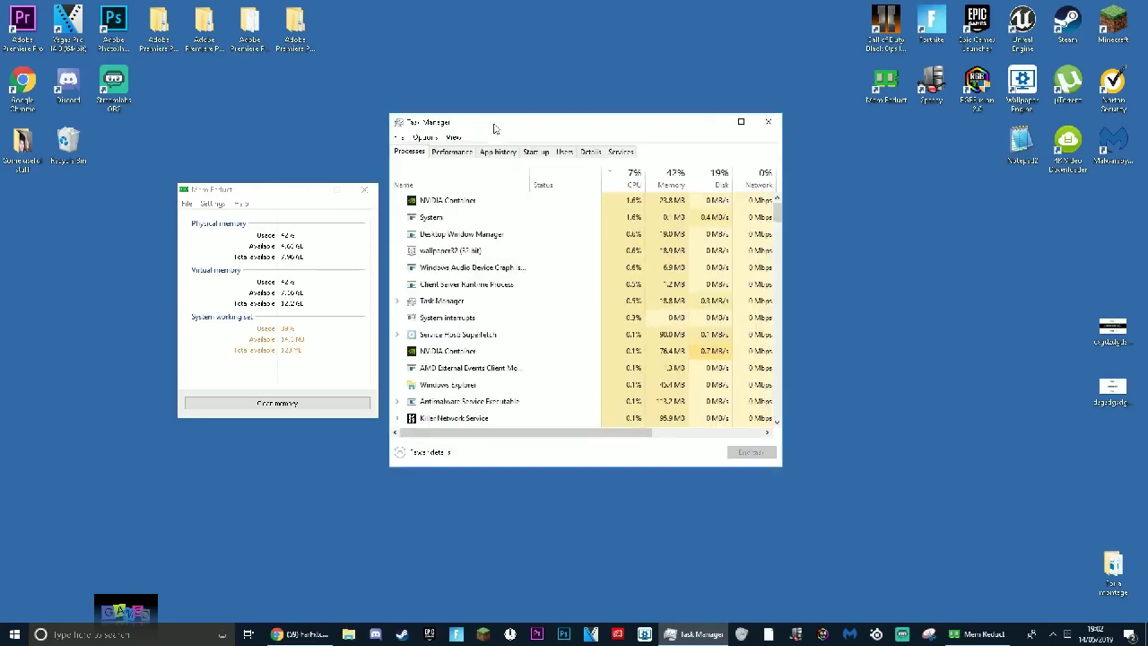
left_click(454, 157)
left_click(510, 233)
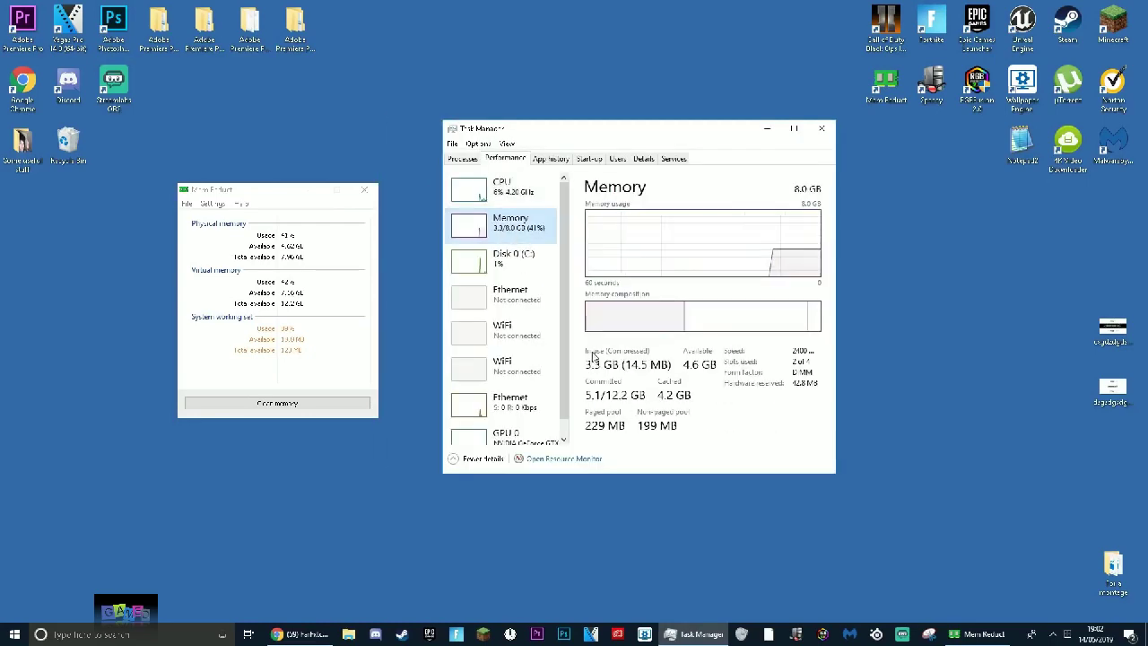
- Clean the memory with Mem Reduct, enabling Do not ask again in the confirmation, and dismiss the resulting notification
left_click(277, 404)
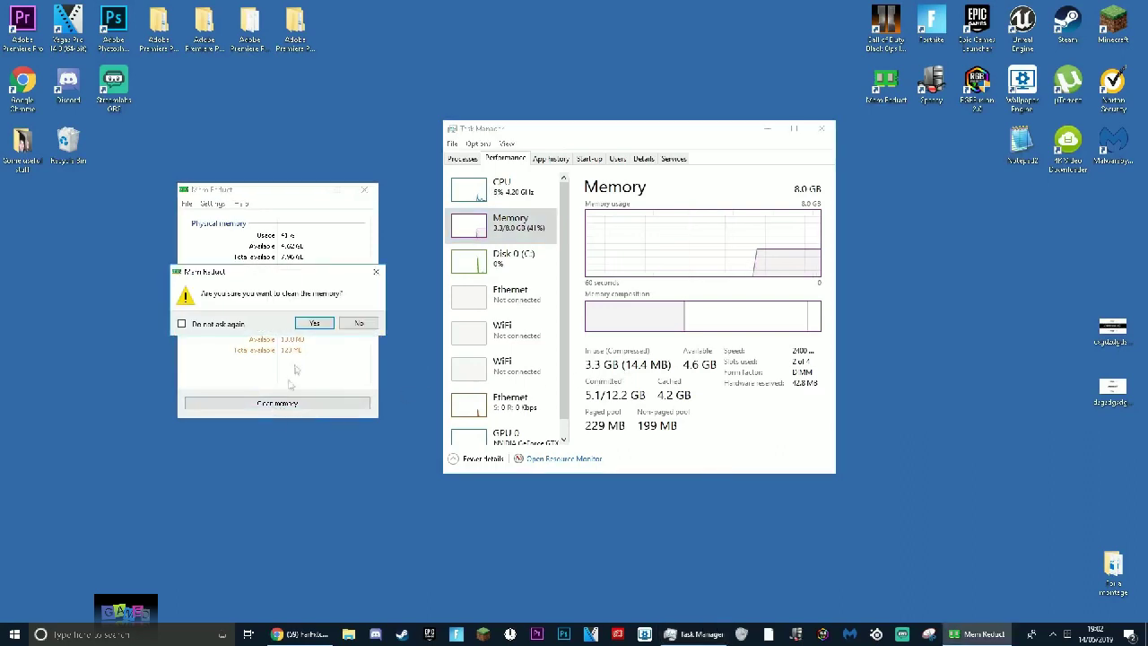
left_click(199, 325)
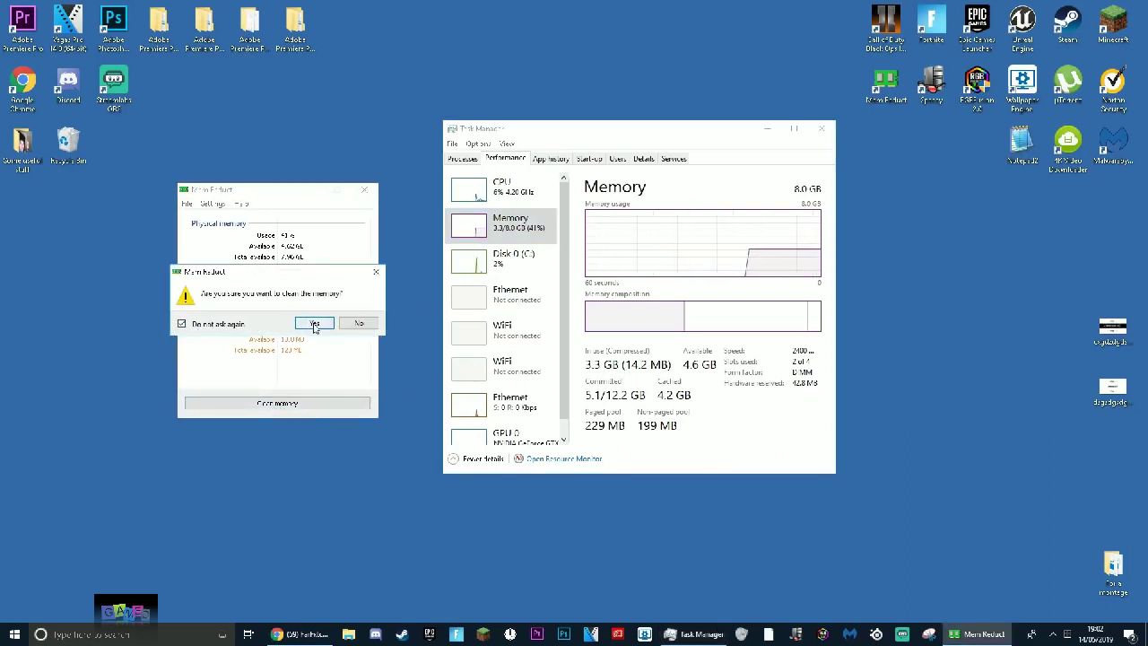
left_click(314, 324)
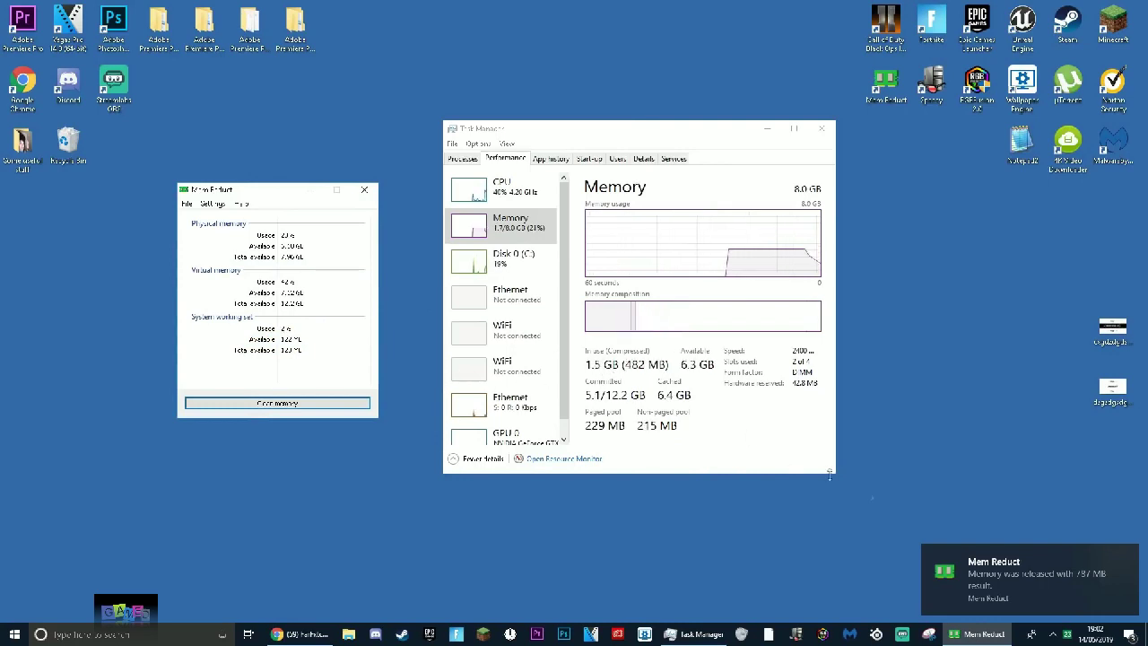
mouse_move(1084, 580)
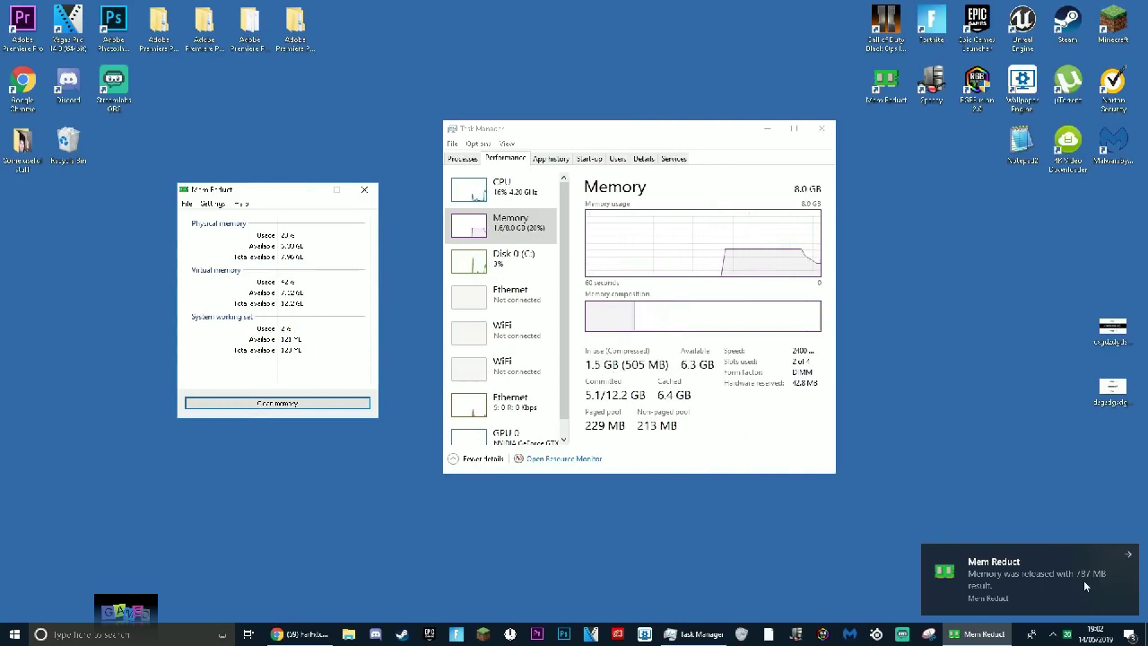
left_click(1128, 556)
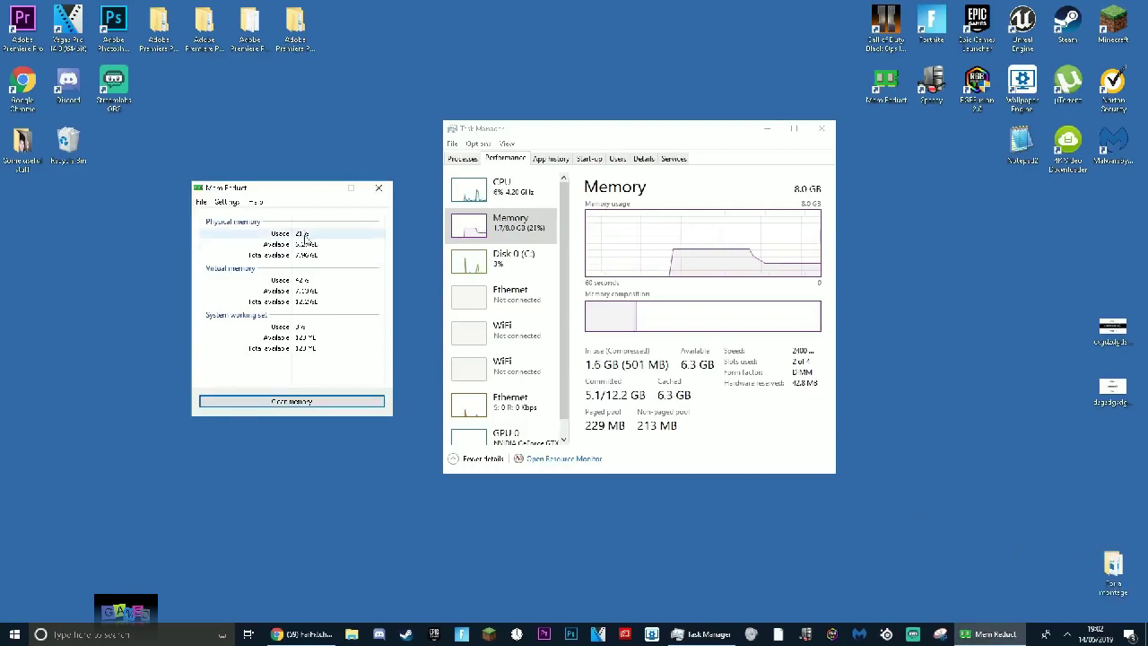
left_click_drag(253, 196, 213, 196)
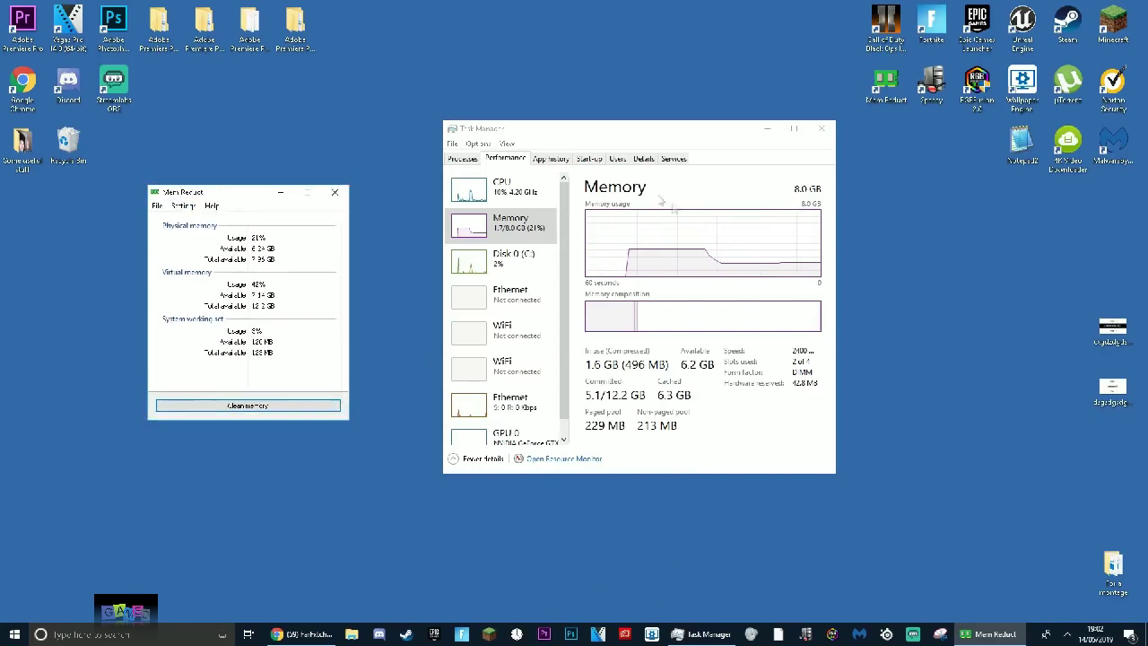
left_click_drag(665, 137, 622, 147)
left_click_drag(251, 199, 260, 192)
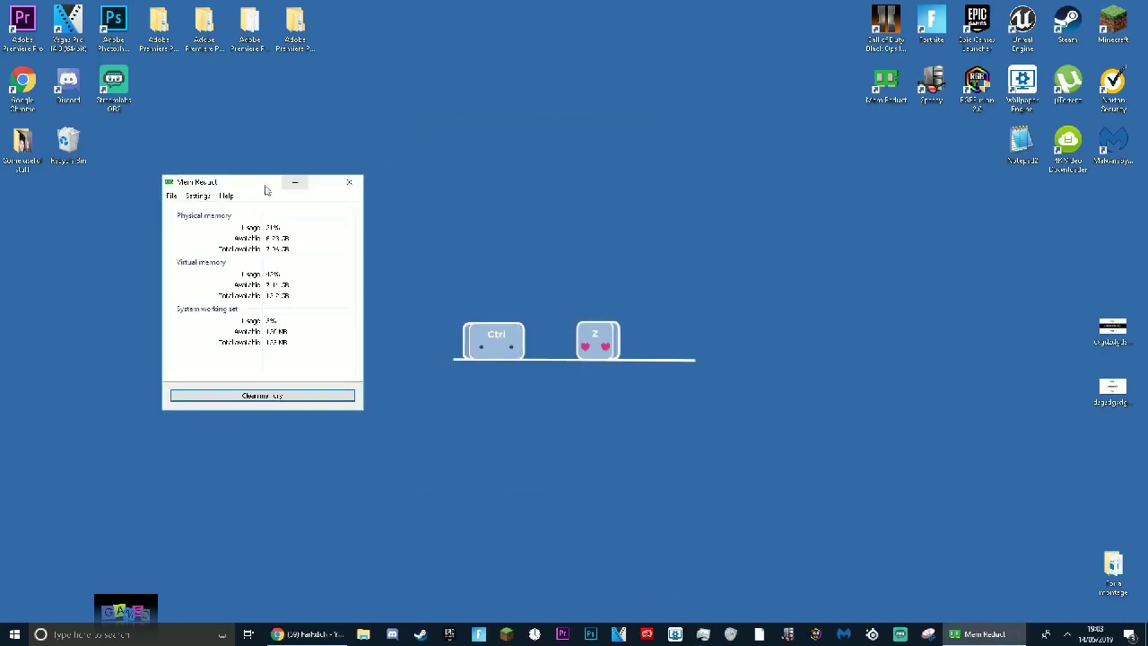
mouse_move(224, 186)
left_mouse_down()
mouse_move(362, 201)
mouse_move(204, 196)
left_mouse_up()
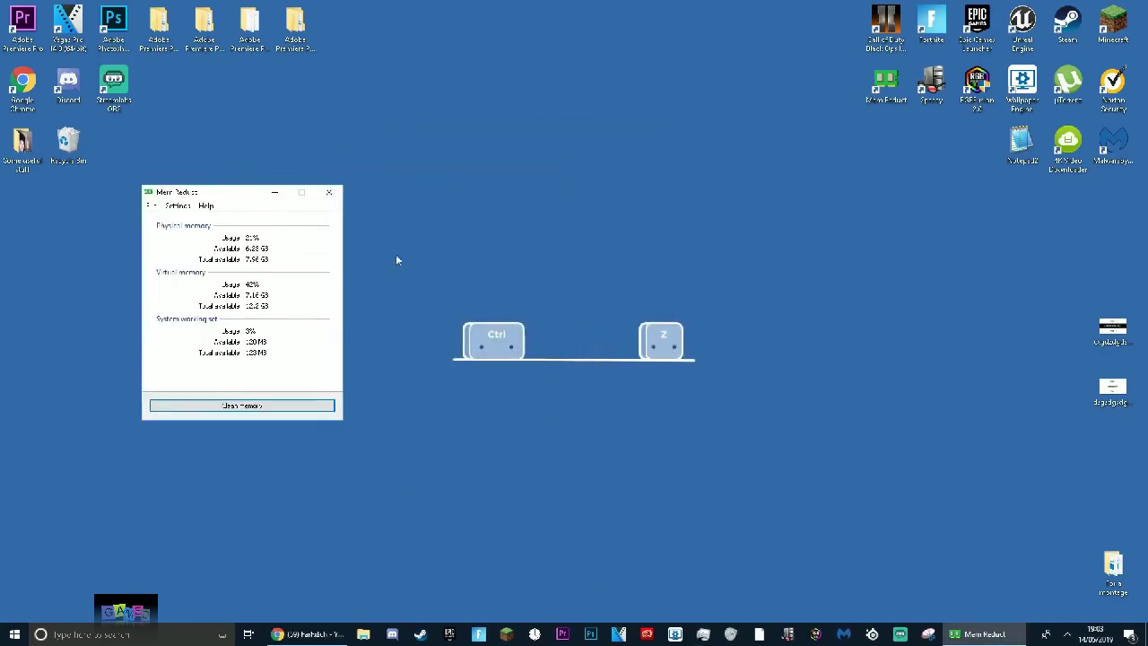
mouse_move(385, 258)
left_mouse_down()
mouse_move(173, 443)
mouse_move(103, 472)
left_mouse_up()
left_click_drag(103, 473, 410, 164)
mouse_move(178, 192)
left_mouse_down()
mouse_move(165, 194)
mouse_move(193, 196)
mouse_move(185, 193)
left_mouse_up()
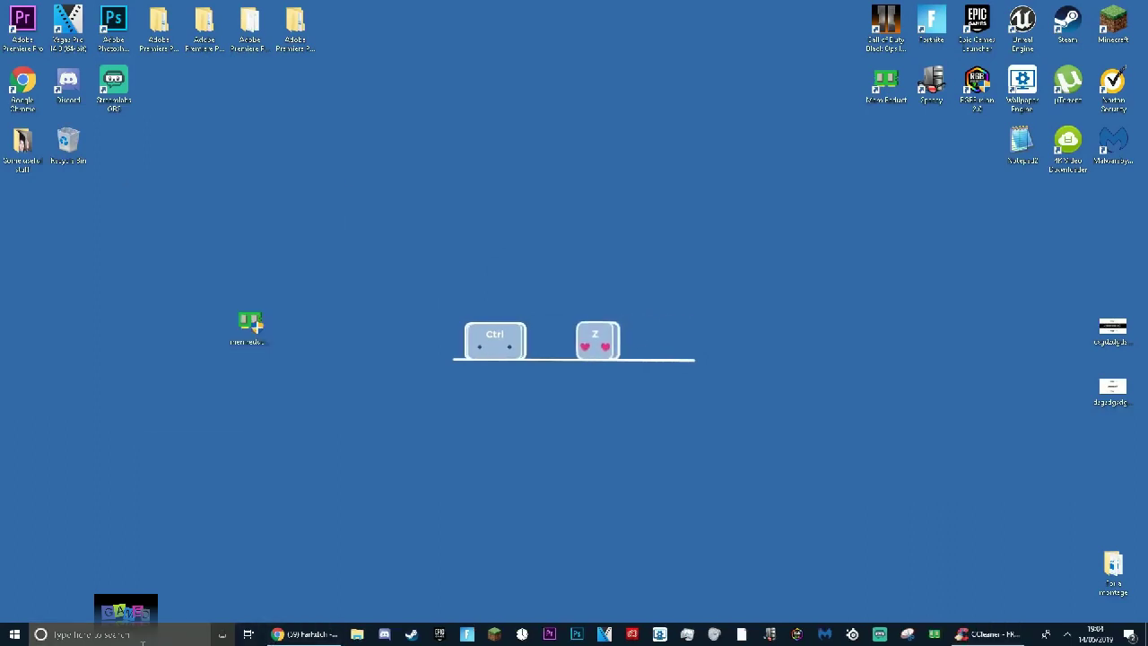
- Search Windows for Delivery Optimisation settings and open that settings page
left_click(139, 634)
left_click(369, 560)
left_click(130, 634)
left_click(372, 507)
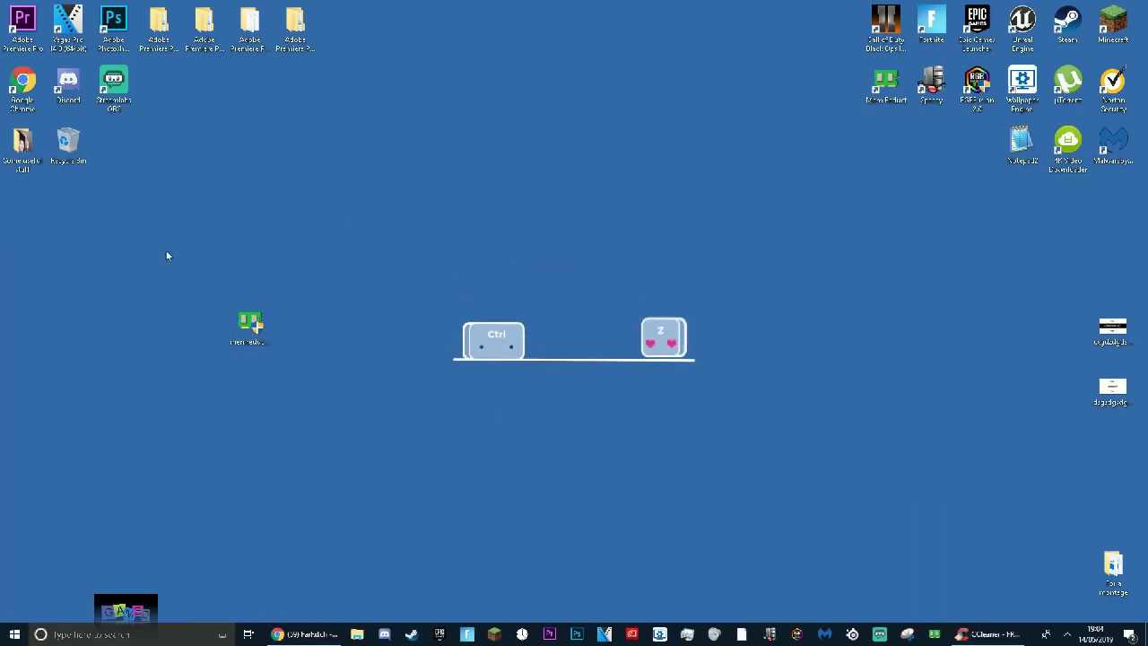
left_click_drag(167, 254, 275, 368)
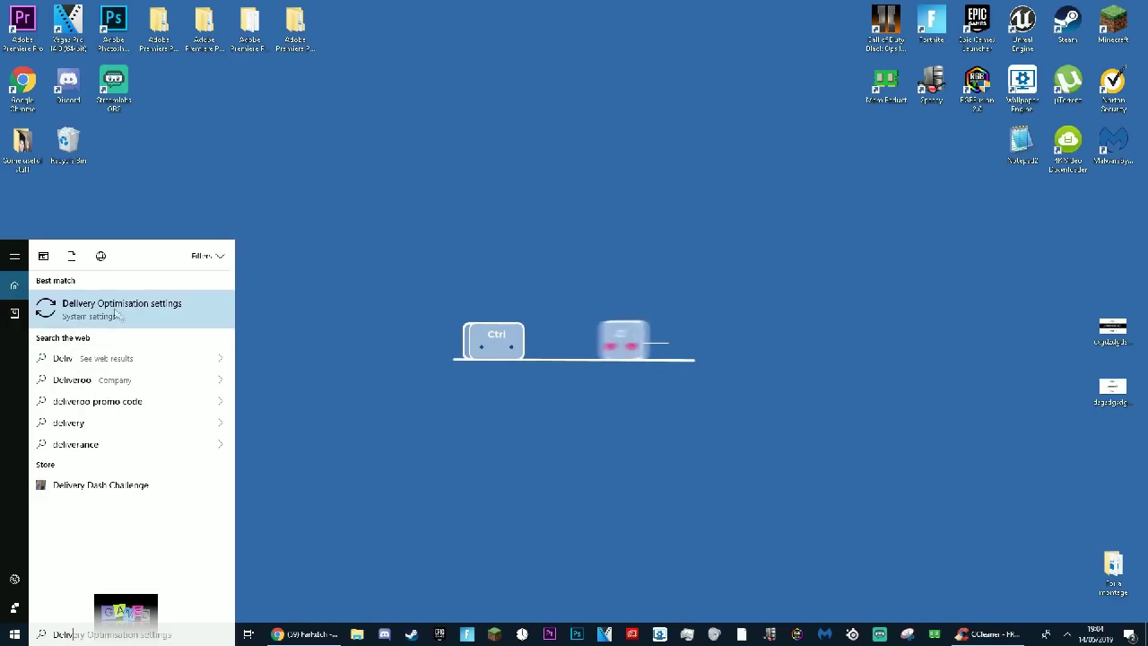
left_click_drag(94, 634, 171, 634)
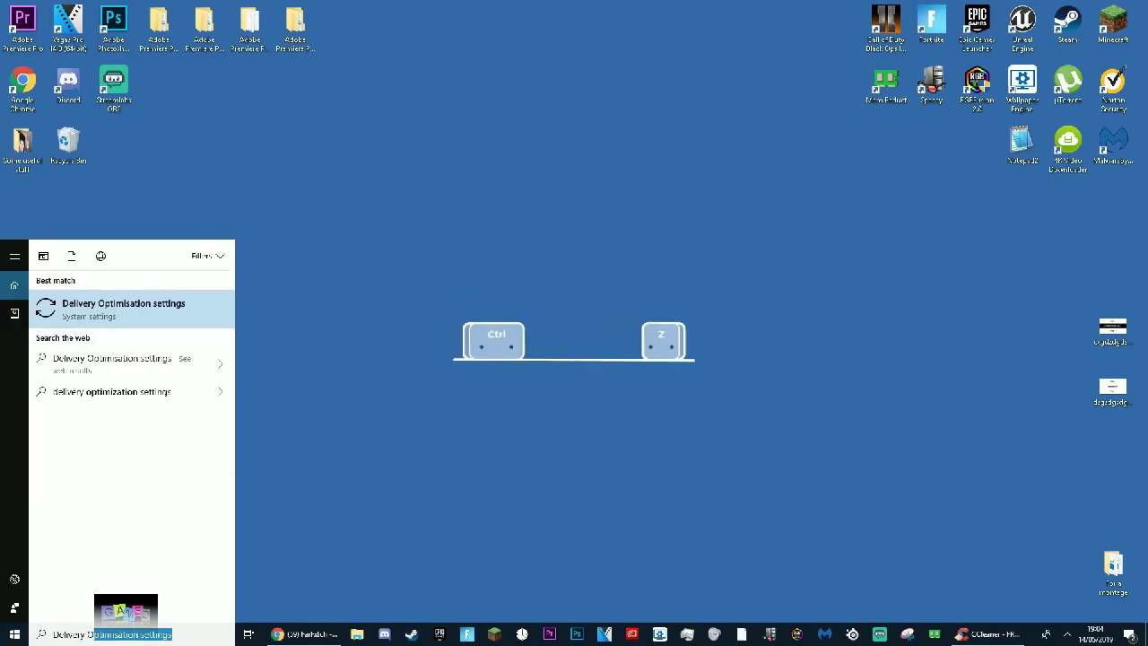
left_click(113, 634)
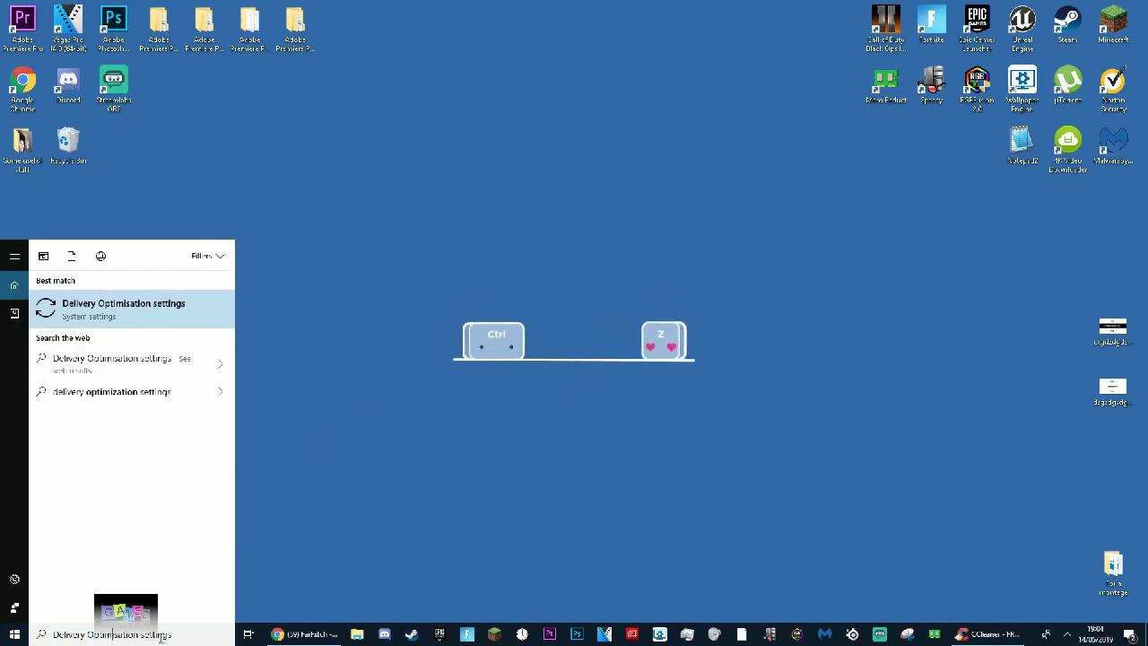
left_click(205, 312)
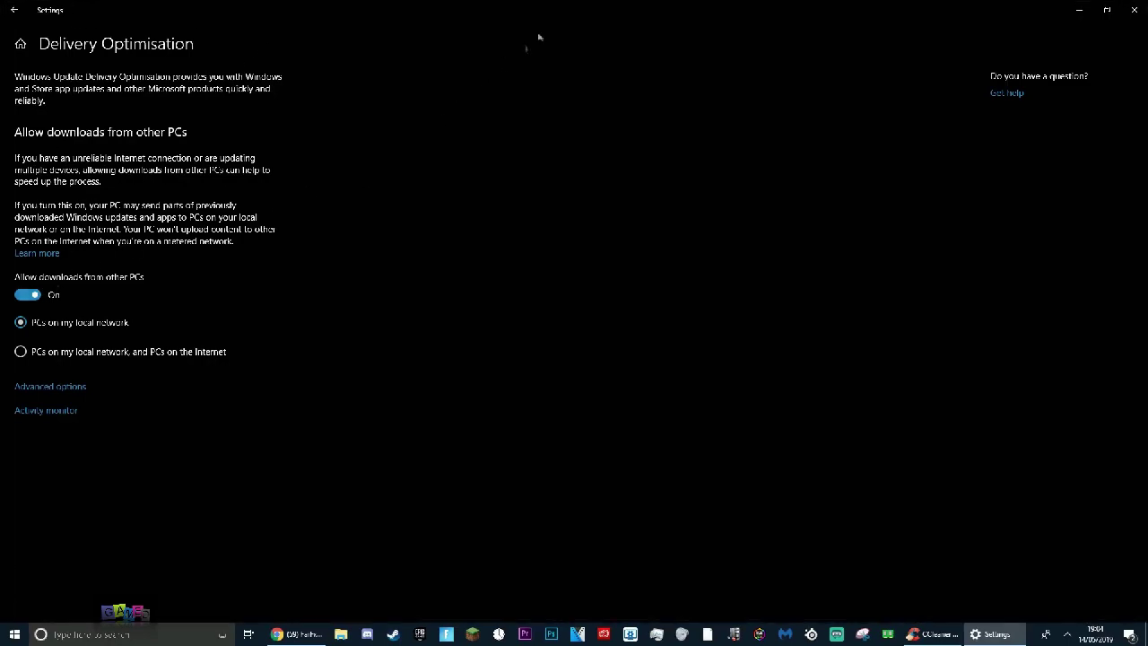
- Turn off Allow downloads from other PCs, then check the advanced bandwidth options and return to the Delivery Optimisation page
left_click(25, 298)
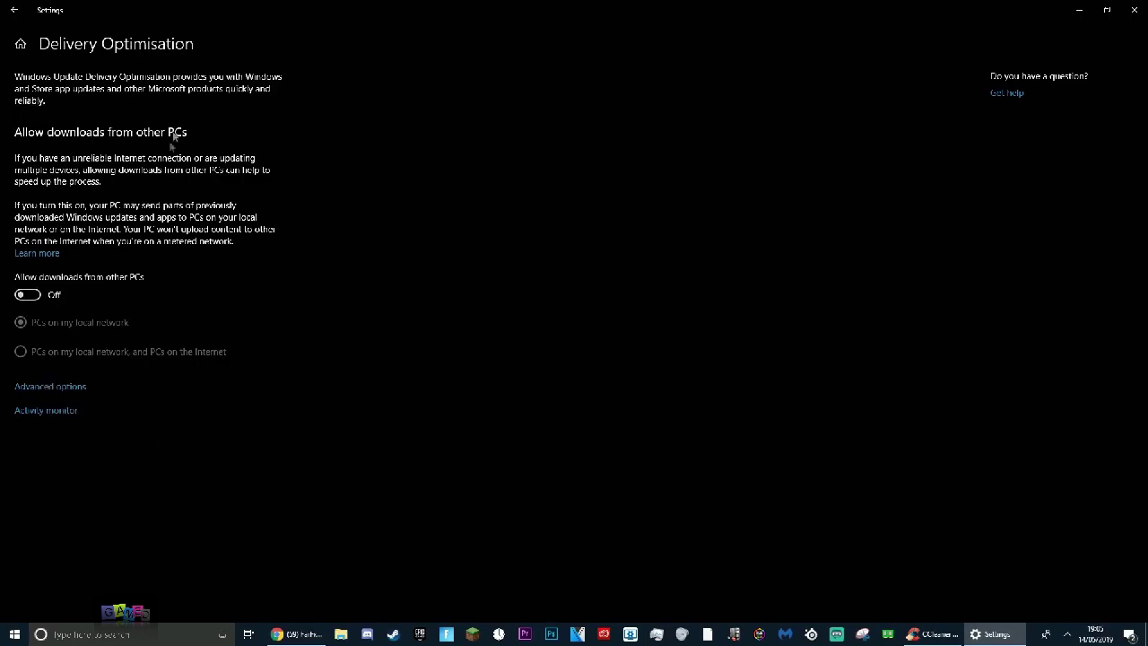
left_click(51, 387)
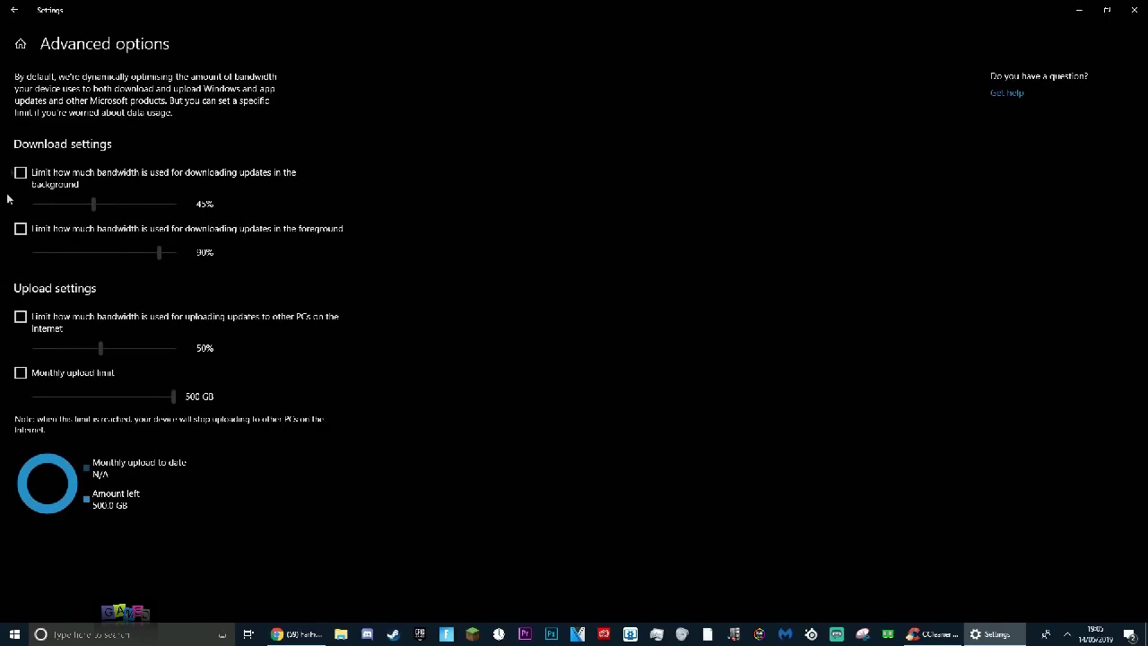
left_click(14, 10)
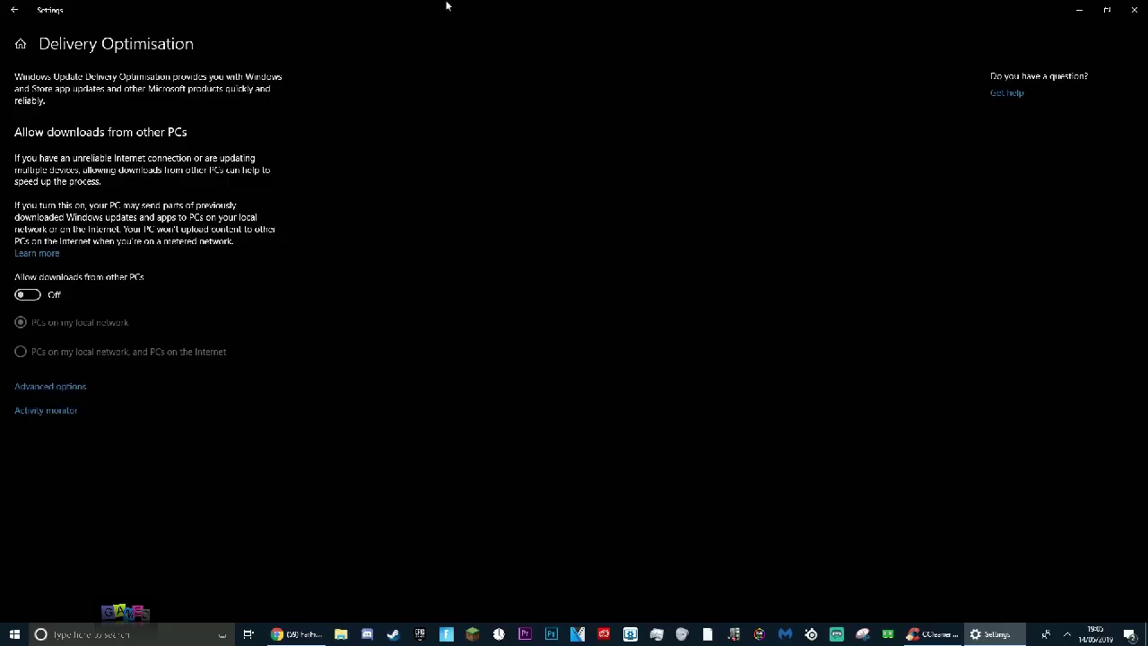
left_click_drag(447, 6, 484, 56)
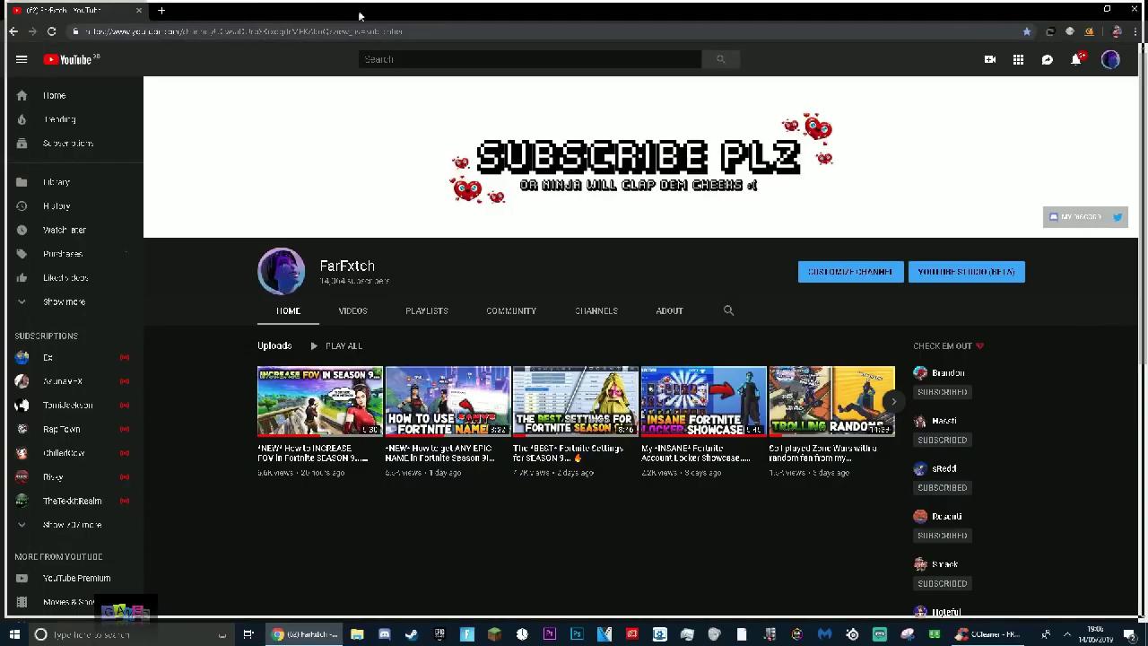
- Open the Chrome settings in a new browser tab and go to the System section
left_click(161, 10)
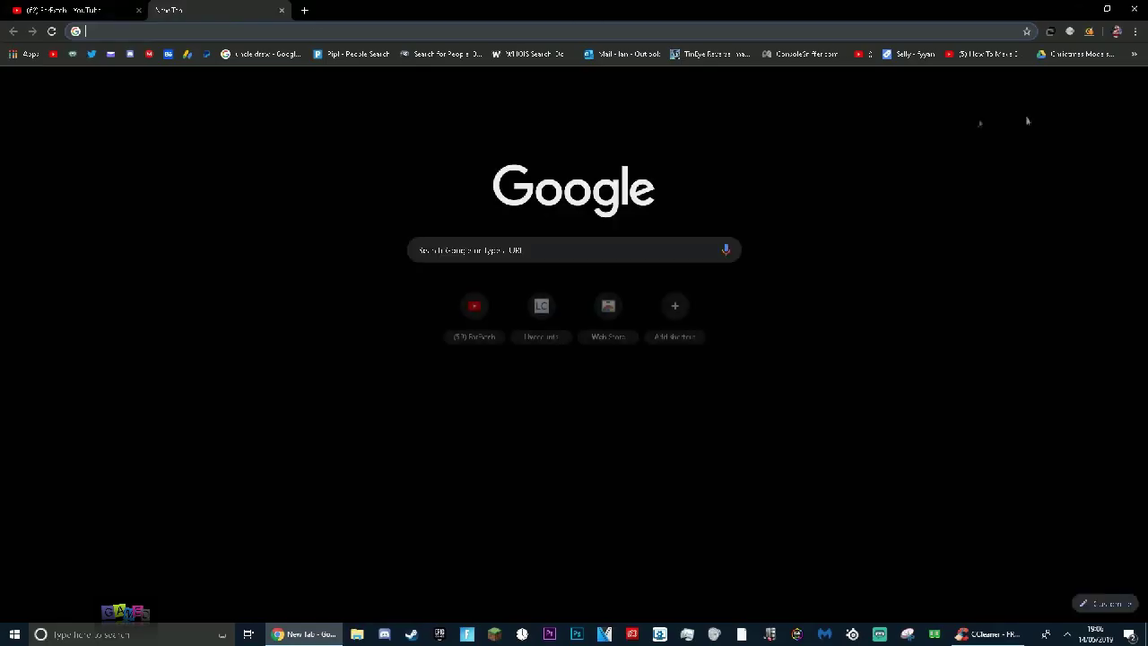
left_click(1134, 54)
left_click(1136, 29)
left_click(1136, 31)
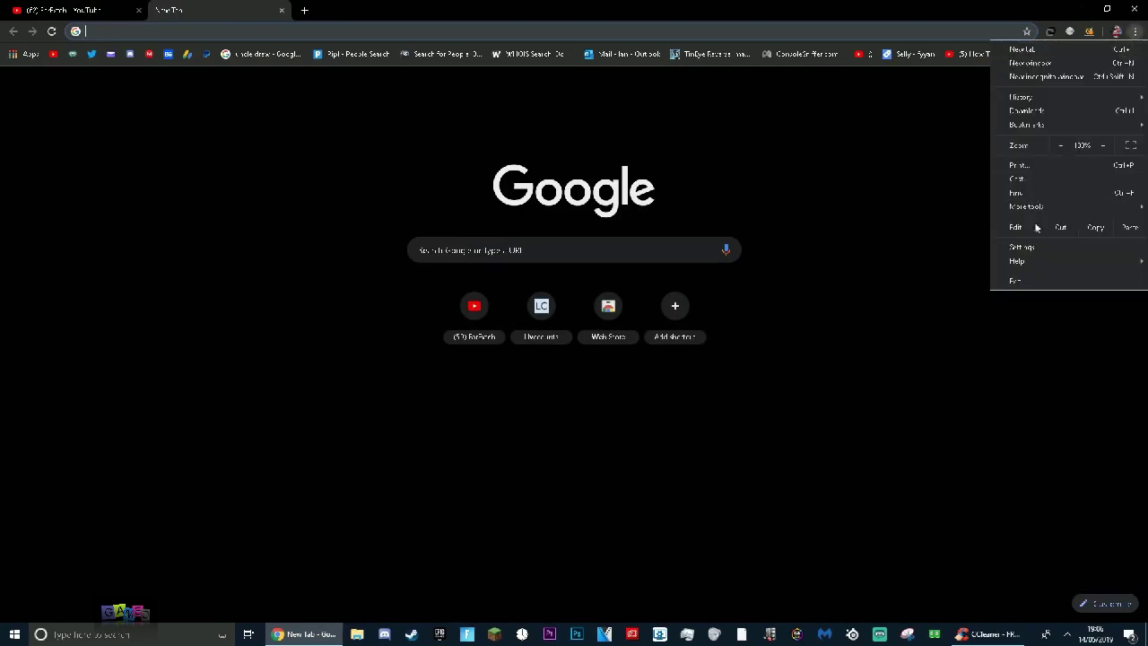
left_click(1035, 247)
scroll(372, 426, "down", 5)
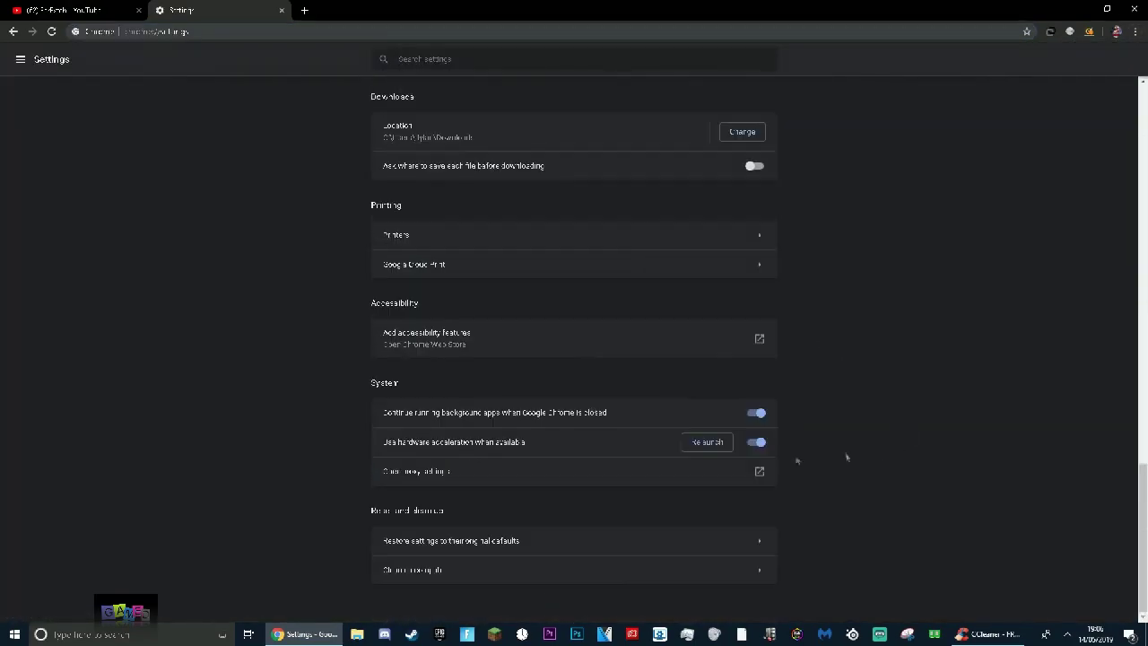
- Turn off hardware acceleration and the option to continue running background apps when Google Chrome is closed
left_click(430, 395)
left_click(756, 444)
left_click(758, 416)
scroll(308, 339, "up", 1)
scroll(323, 354, "down", 1)
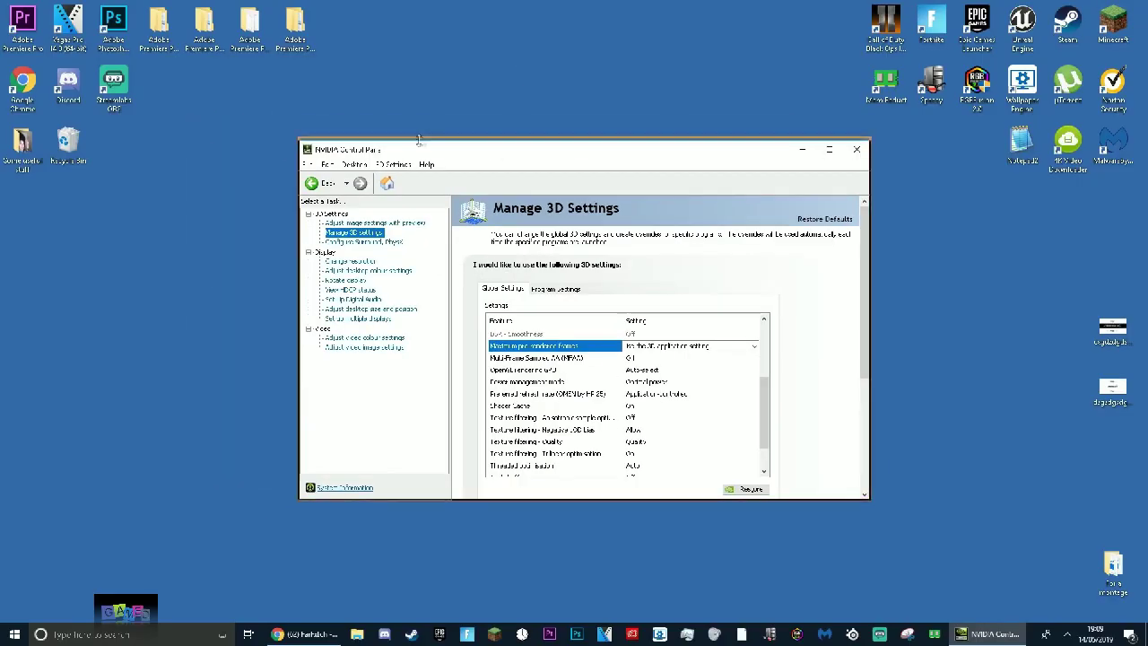
- In the NVIDIA Control Panel's Manage 3D Settings, set Maximum pre-rendered frames to 1 and apply the change
left_click_drag(417, 146, 345, 144)
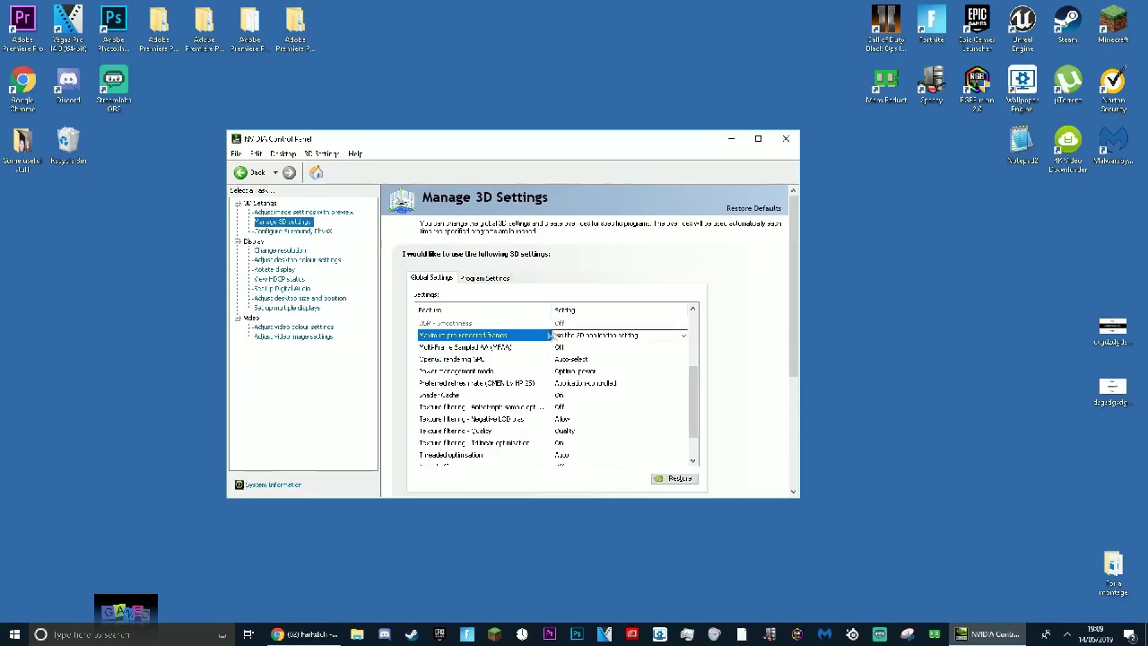
left_click(285, 228)
left_click_drag(342, 131, 326, 137)
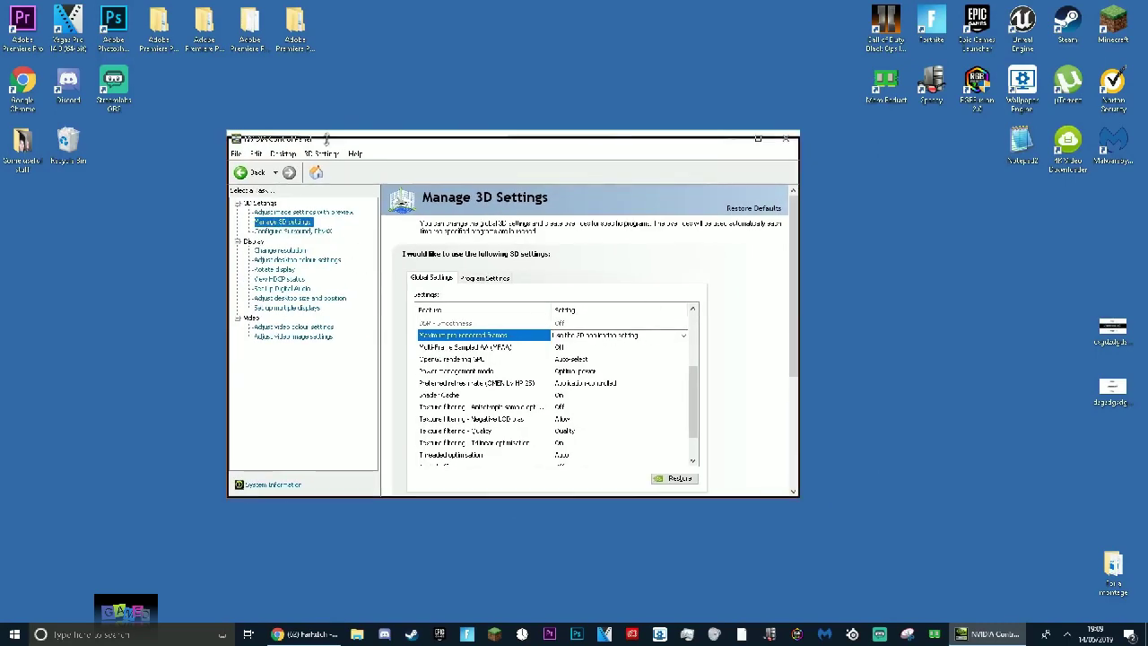
left_click(491, 340)
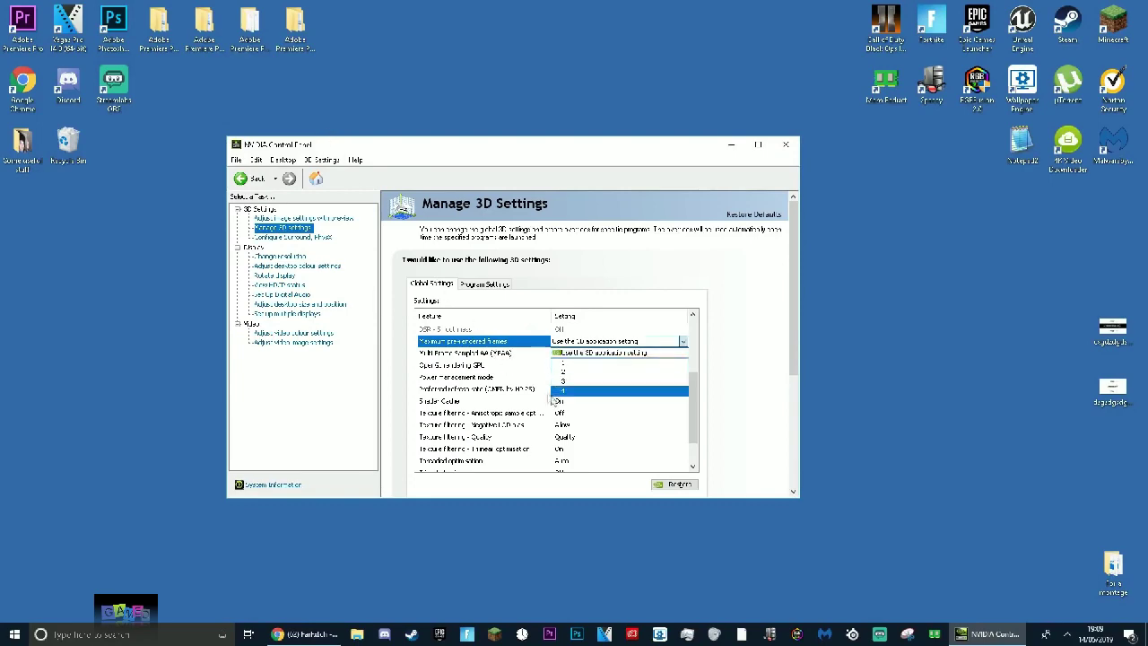
left_click(583, 362)
left_click(728, 484)
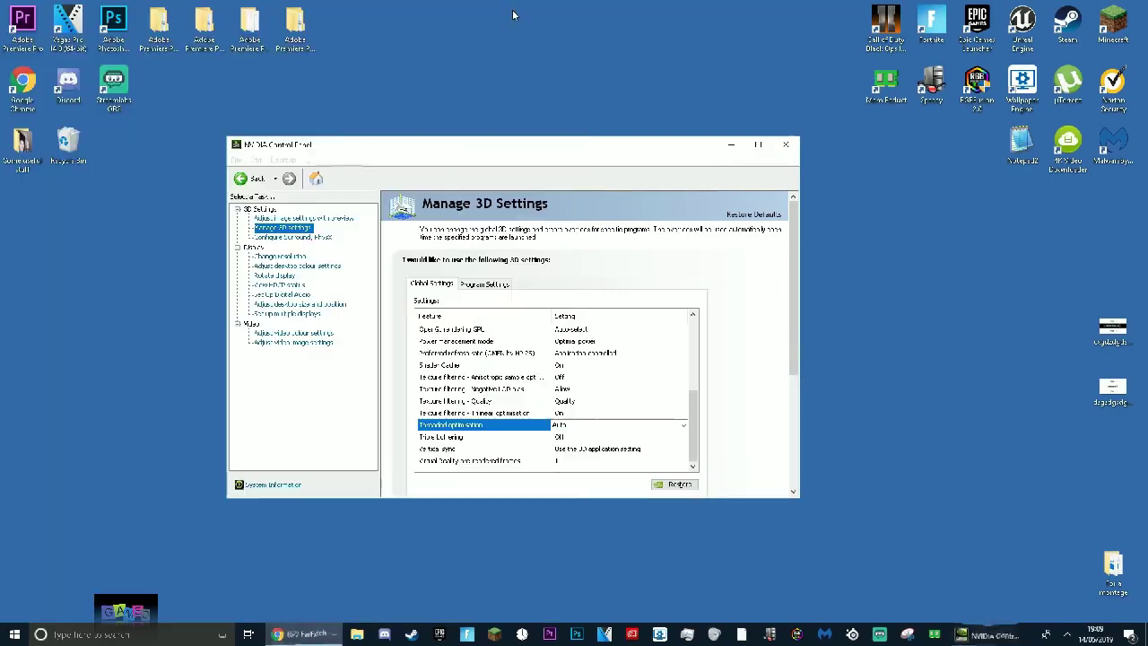
- Set Threaded optimisation to On and Vertical sync to Off in the global 3D settings
left_click(574, 424)
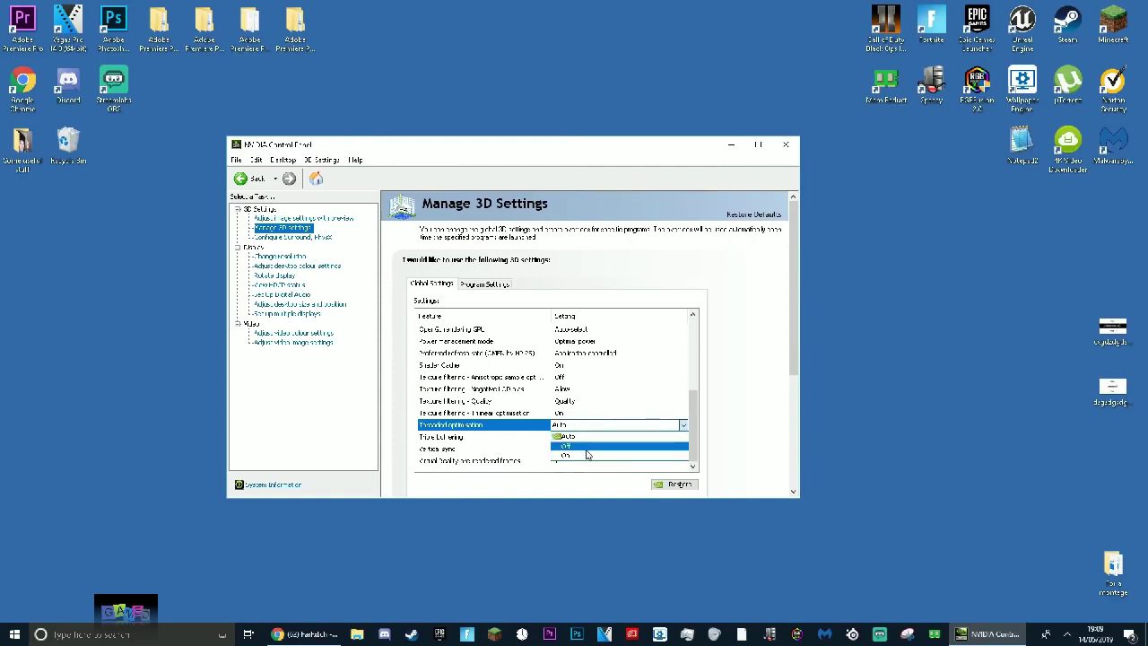
left_click(574, 441)
left_click(541, 410)
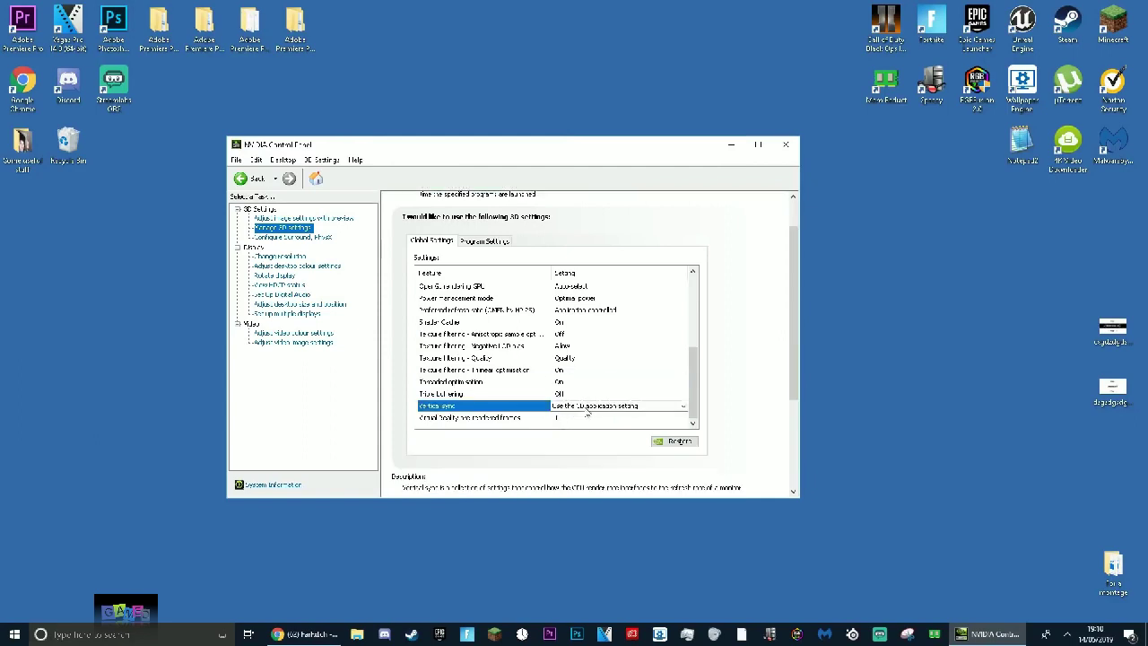
left_click(574, 407)
left_click(565, 437)
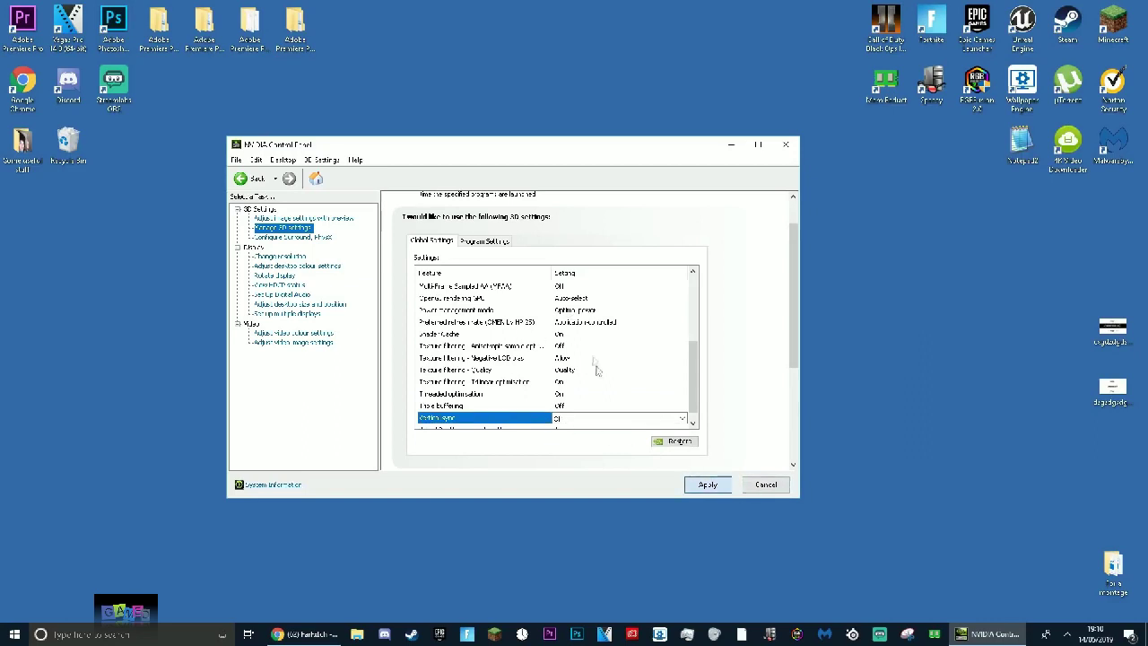
- Set Power management mode to Prefer maximum performance, apply it, and close the NVIDIA Control Panel
scroll(534, 360, "up", 1)
left_click(587, 333)
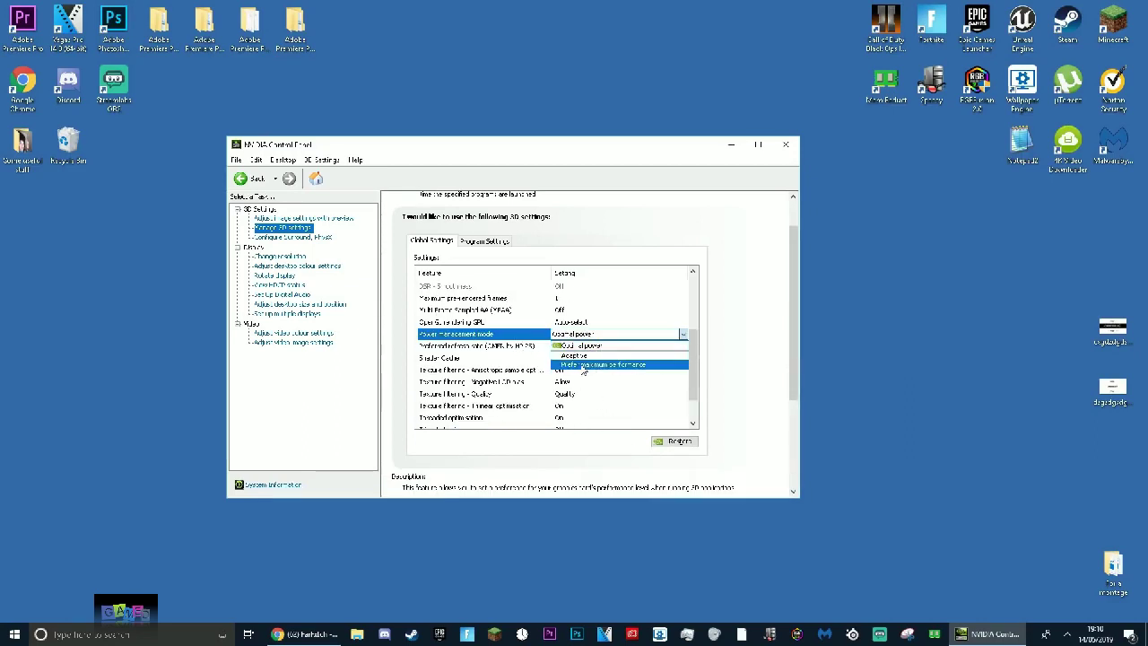
left_click(583, 365)
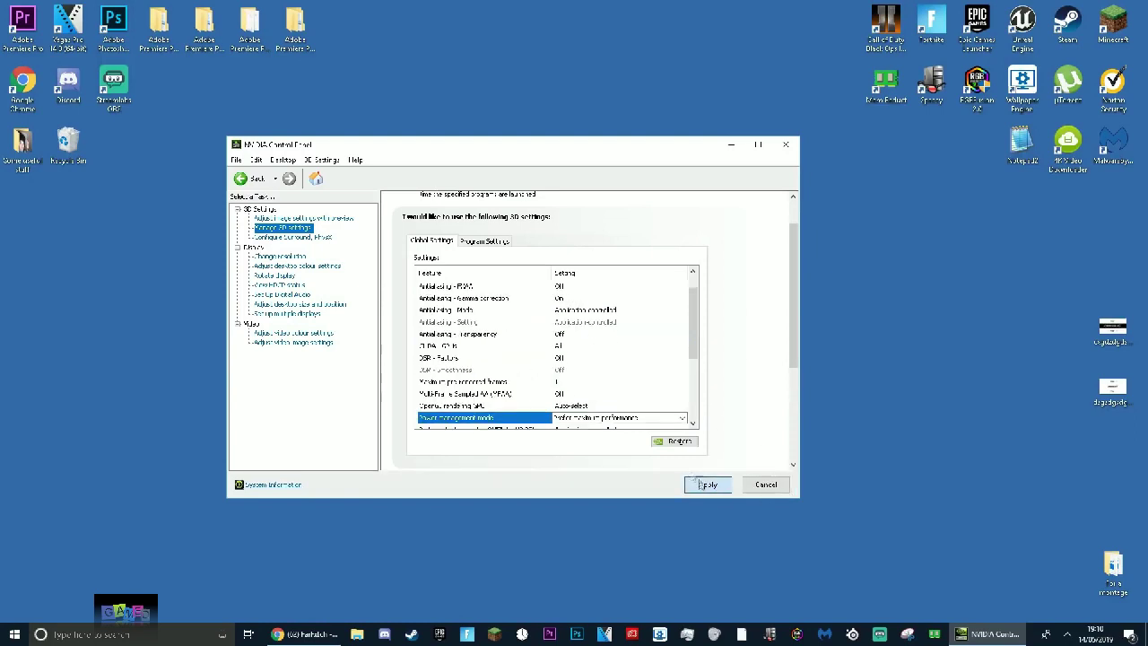
scroll(707, 386, "up", 1)
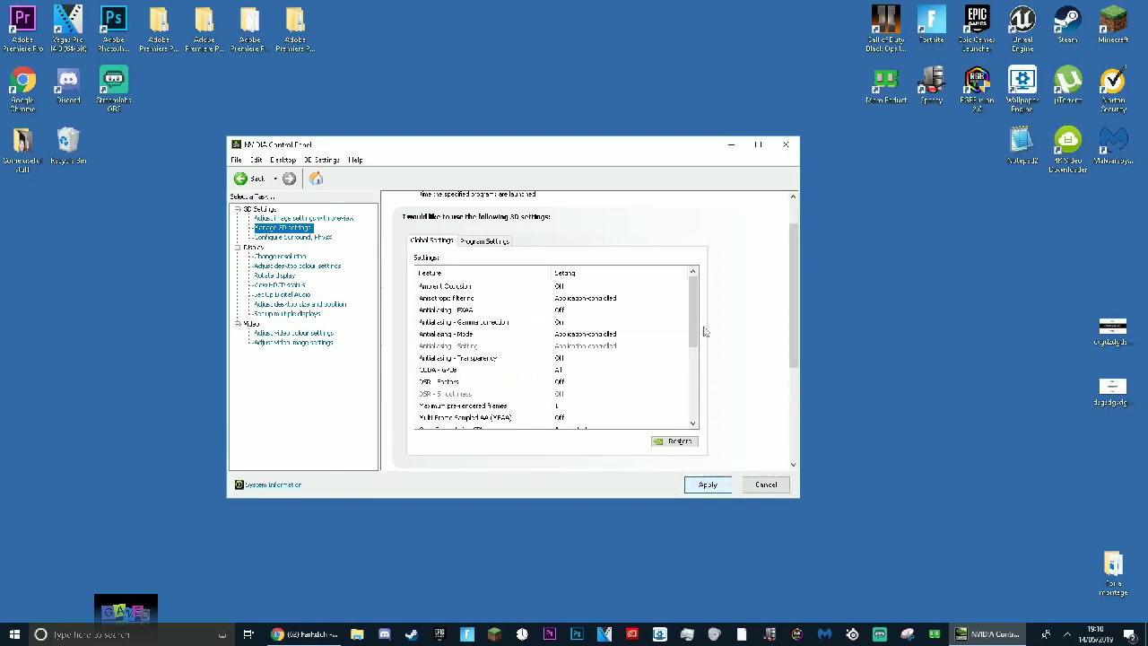
scroll(767, 386, "down", 2)
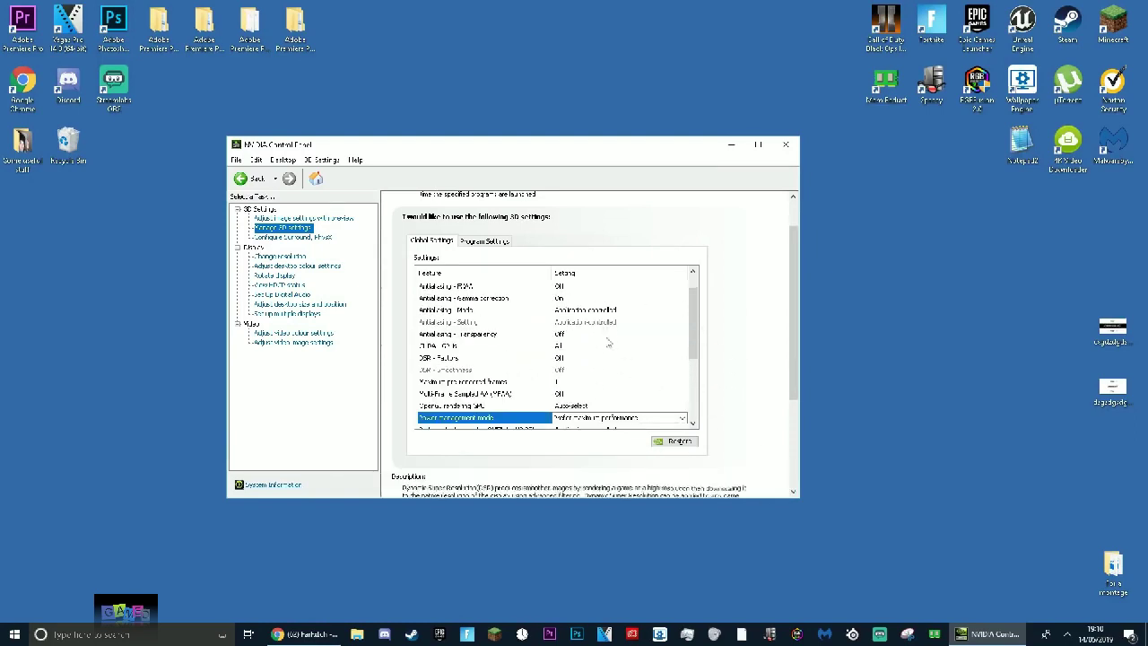
left_click(785, 143)
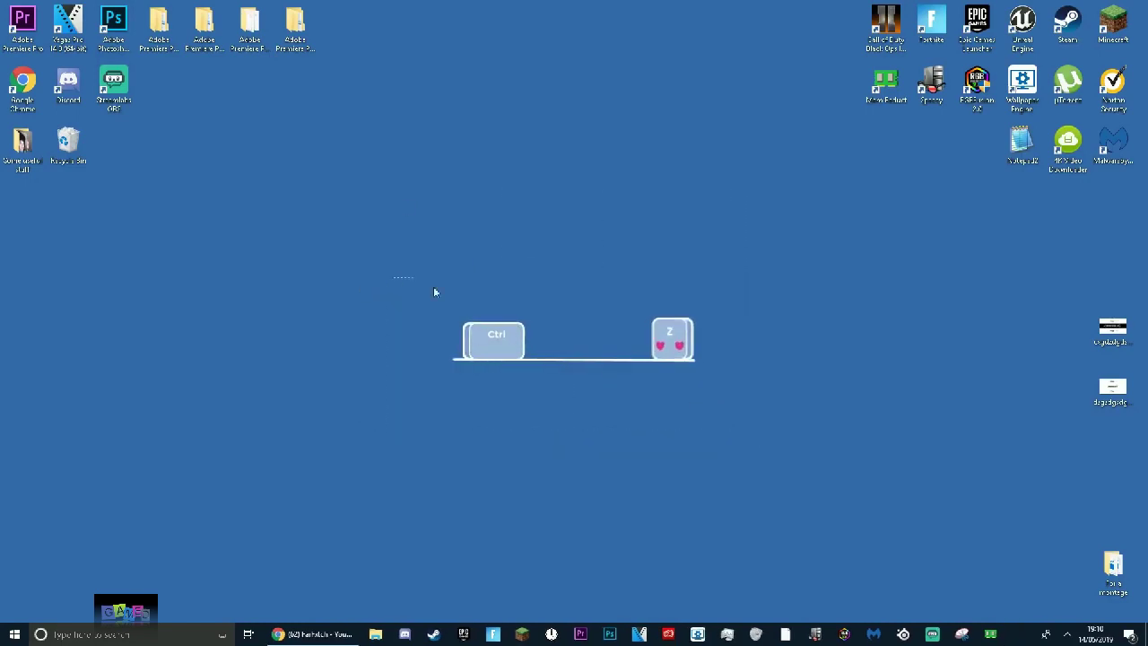
left_click_drag(300, 212, 406, 117)
mouse_move(418, 176)
left_mouse_down()
mouse_move(2, 2)
mouse_move(244, 57)
mouse_move(313, 168)
mouse_move(1, 1)
left_mouse_up()
mouse_move(822, 452)
left_mouse_down()
mouse_move(485, 264)
mouse_move(357, 231)
left_mouse_up()
mouse_move(350, 225)
left_mouse_down()
mouse_move(553, 353)
mouse_move(838, 478)
left_mouse_up()
left_click_drag(835, 474, 333, 217)
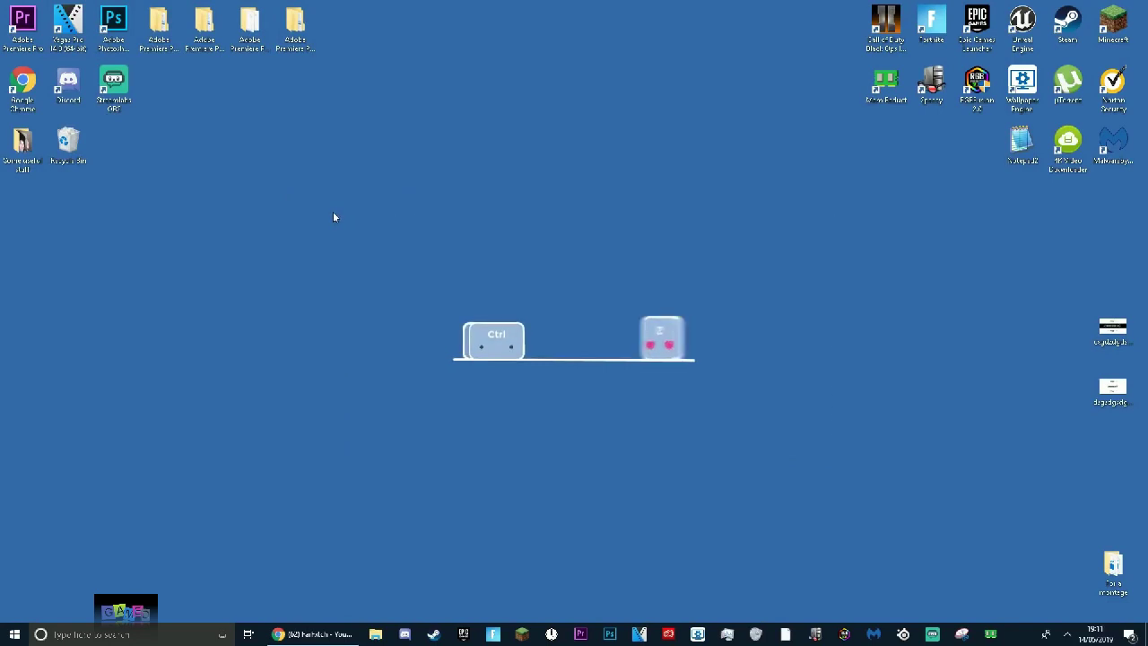
left_click_drag(339, 225, 813, 446)
left_click_drag(812, 446, 416, 373)
left_click(874, 93)
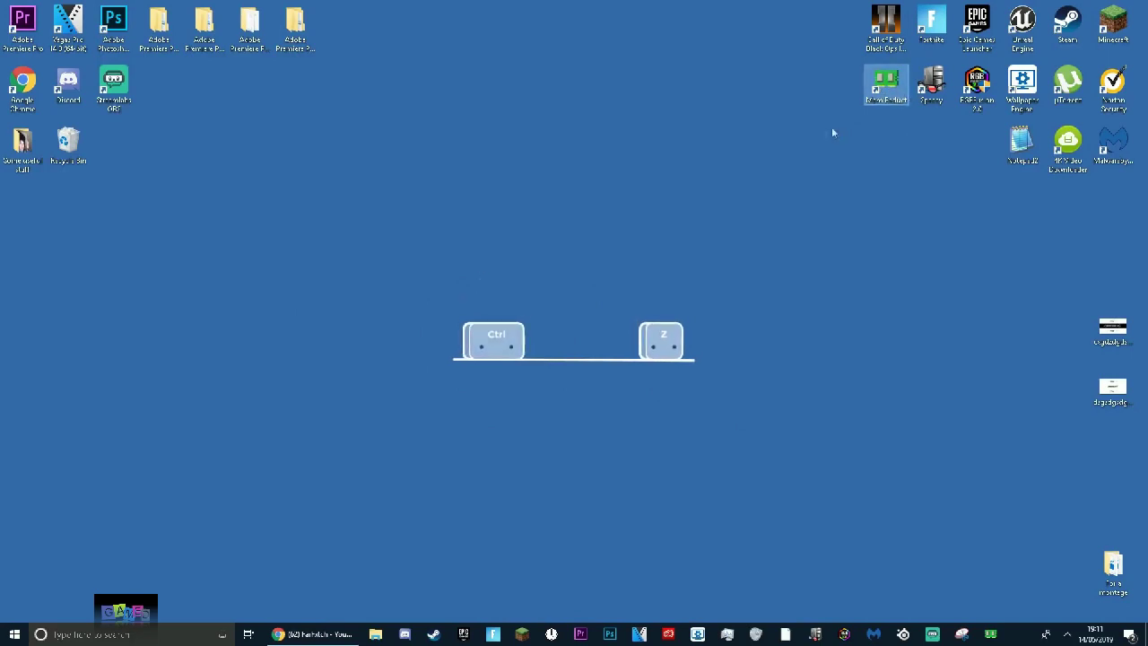
mouse_move(840, 78)
left_mouse_down()
mouse_move(912, 109)
mouse_move(798, 124)
left_mouse_up()
mouse_move(403, 272)
left_mouse_down()
mouse_move(765, 405)
mouse_move(453, 311)
mouse_move(343, 251)
mouse_move(776, 428)
mouse_move(786, 409)
left_mouse_up()
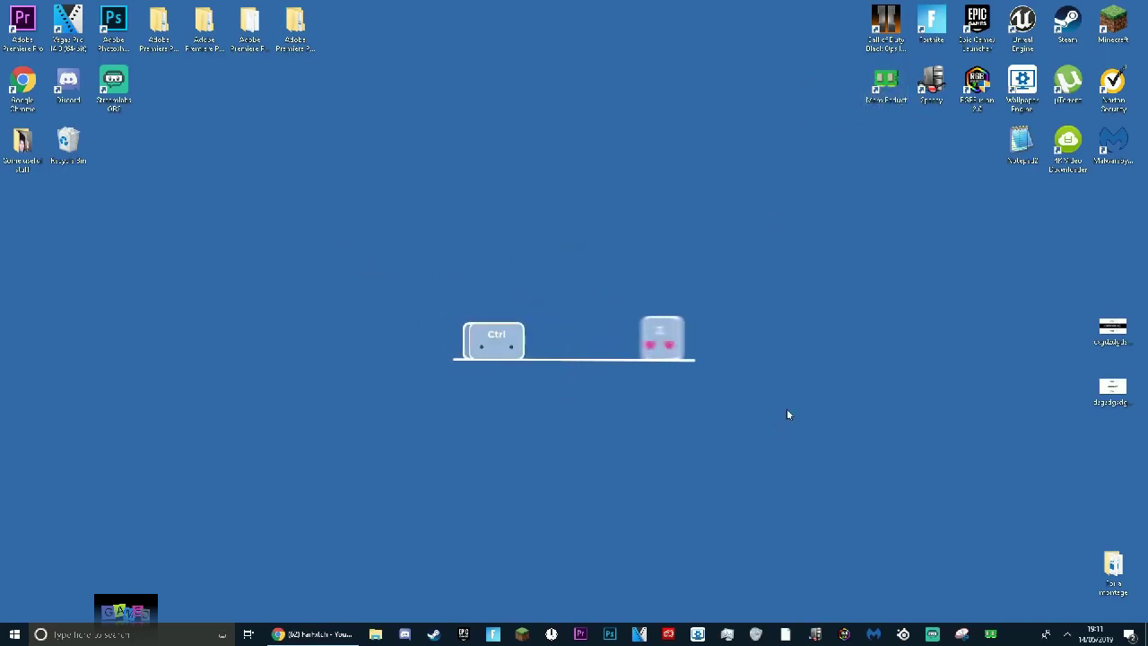
mouse_move(312, 642)
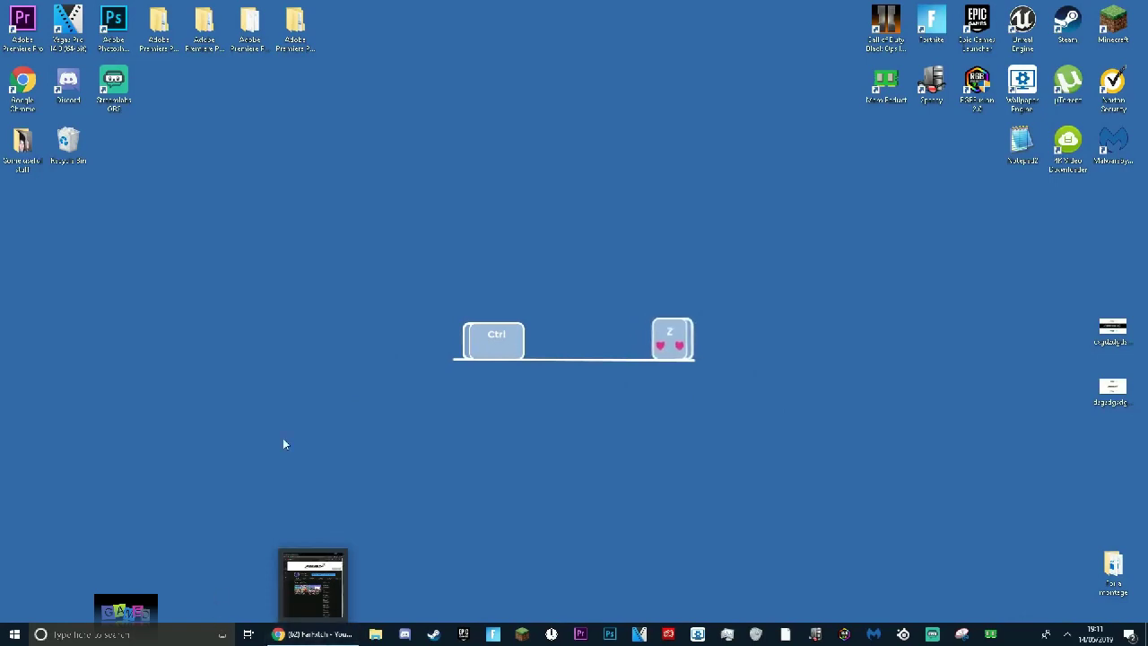
left_click_drag(372, 249, 701, 418)
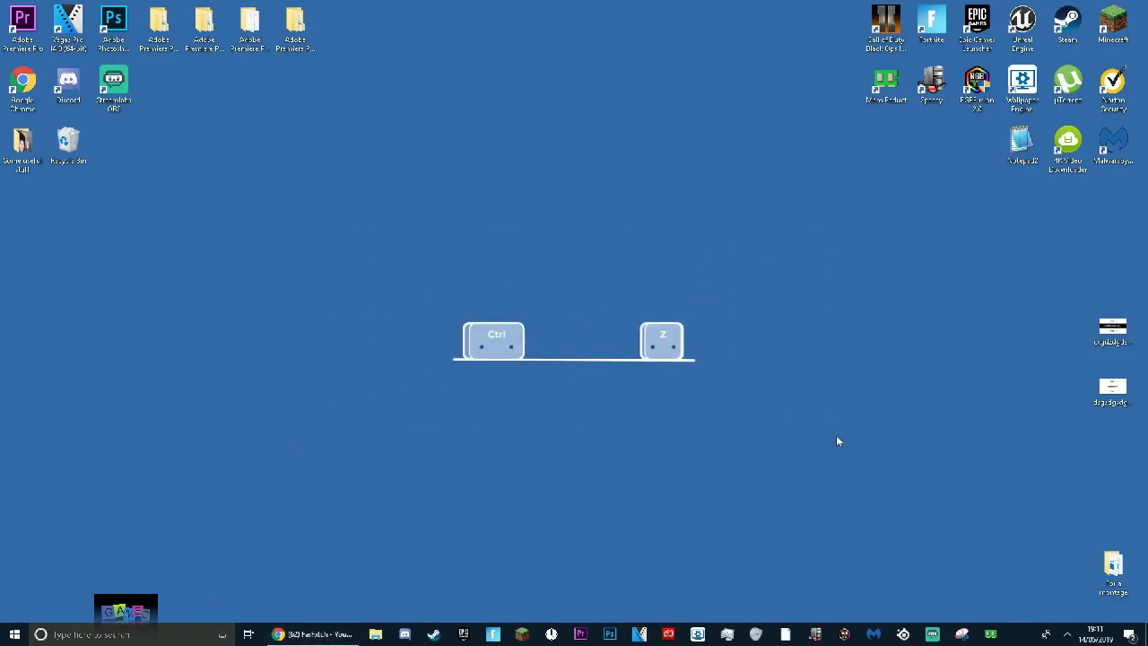
left_click_drag(827, 433, 329, 199)
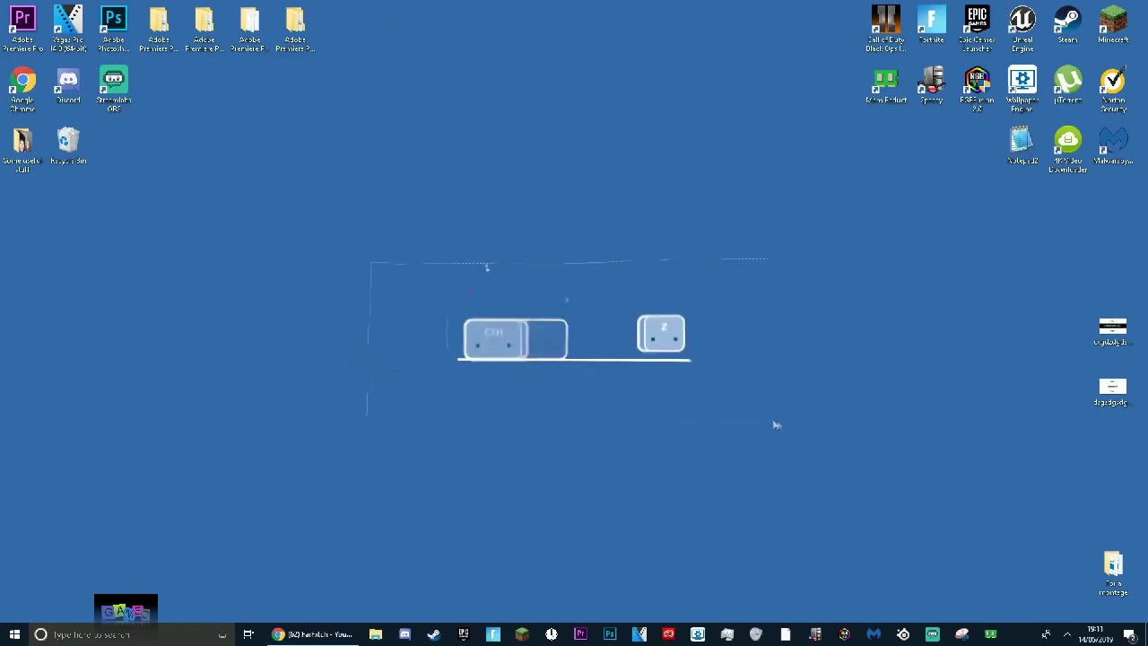
left_click_drag(337, 244, 807, 434)
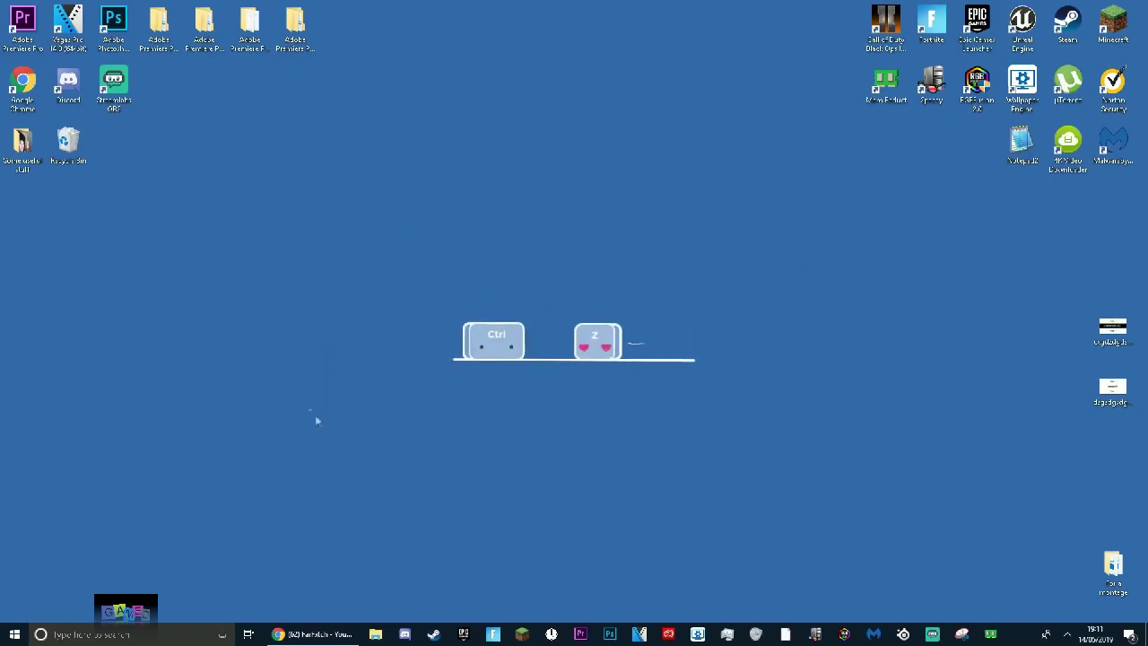
left_click_drag(274, 234, 2, 631)
mouse_move(426, 296)
left_mouse_down()
mouse_move(713, 345)
mouse_move(435, 299)
left_mouse_up()
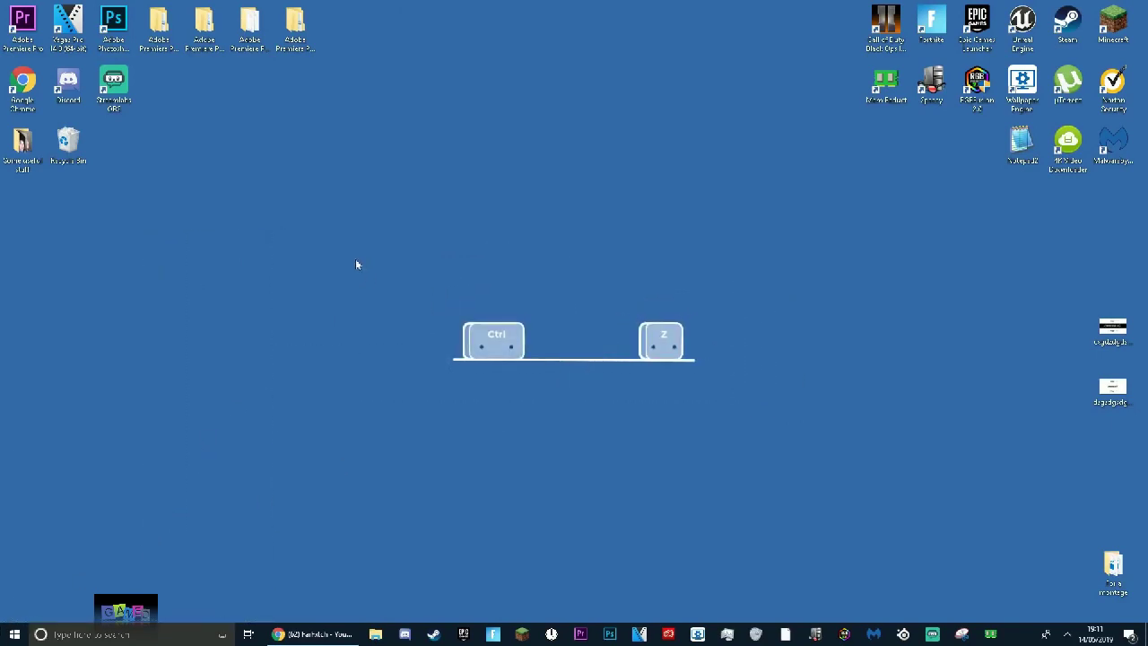
left_click_drag(343, 267, 645, 256)
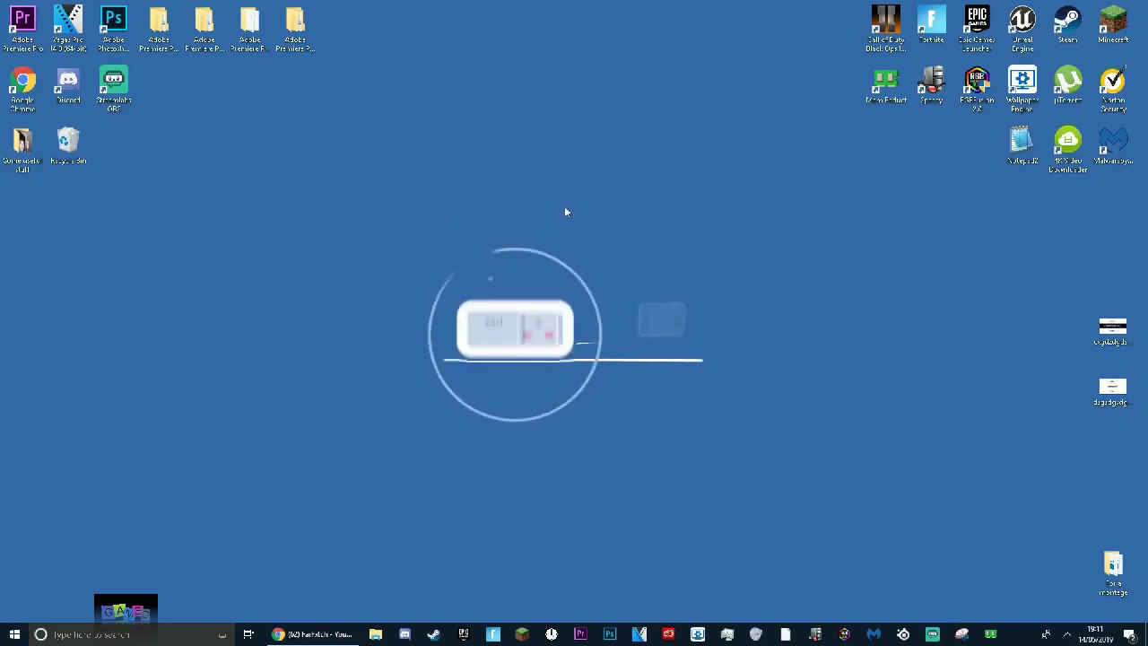